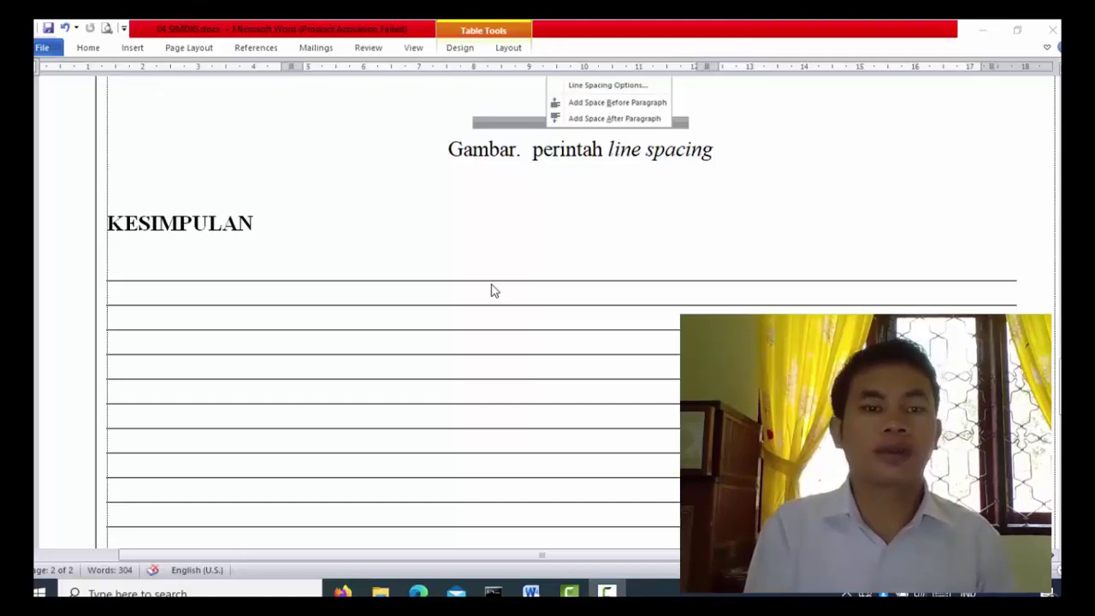
pyautogui.scroll(-2, 493, 291)
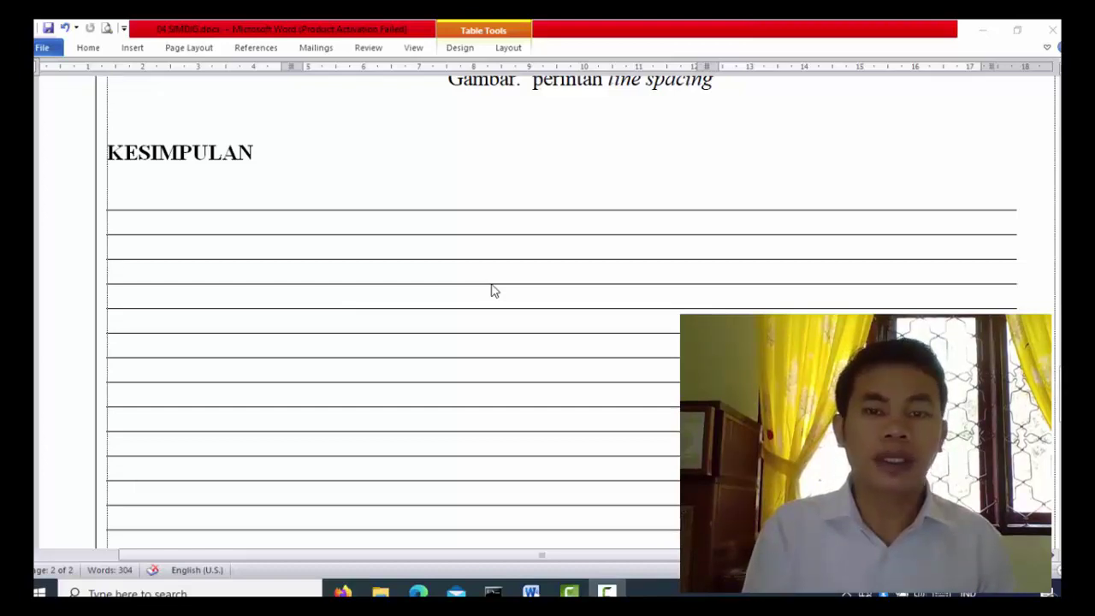
pyautogui.scroll(15, 492, 290)
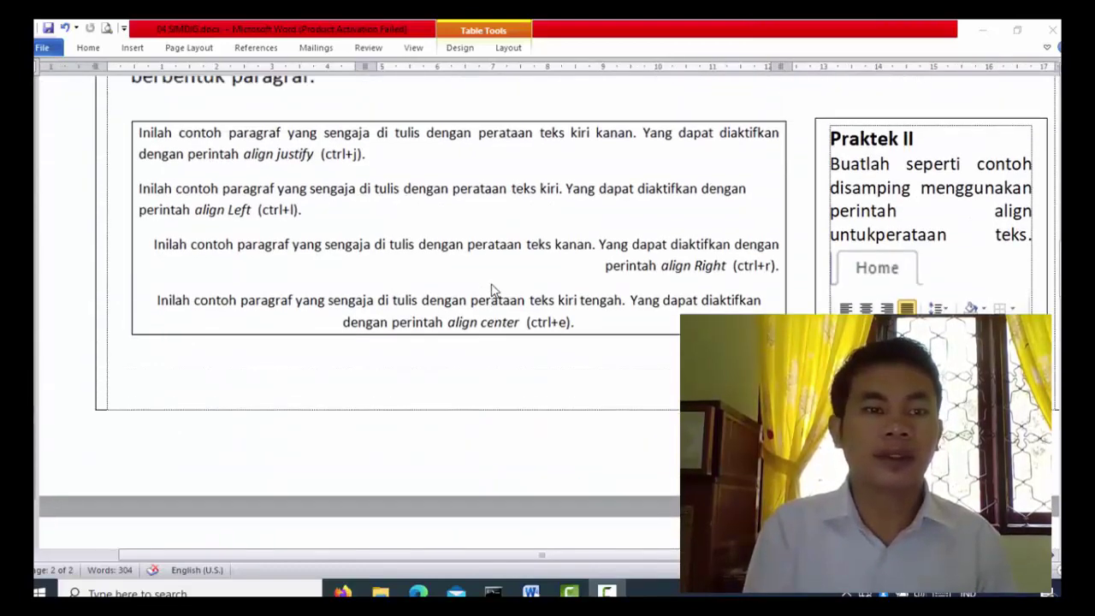
pyautogui.scroll(15, 491, 291)
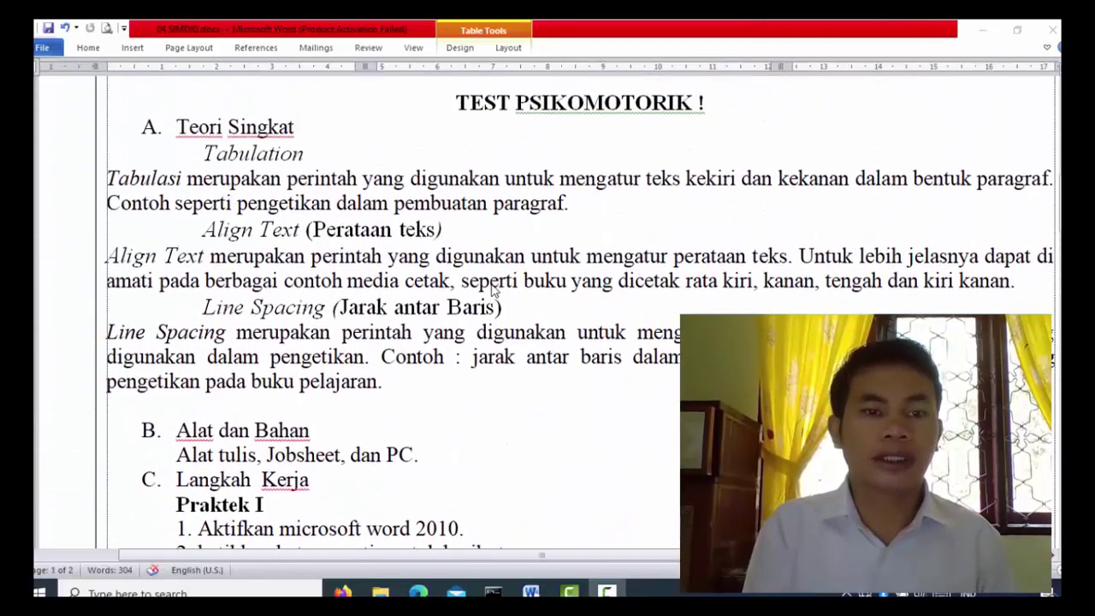
pyautogui.scroll(-5, 492, 291)
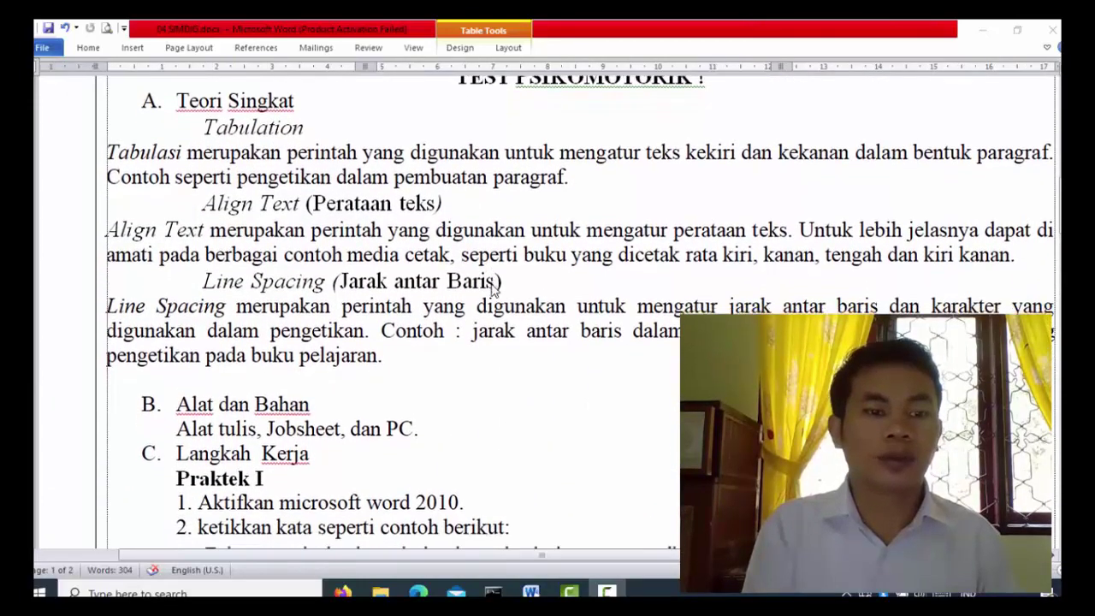
pyautogui.scroll(8, 492, 290)
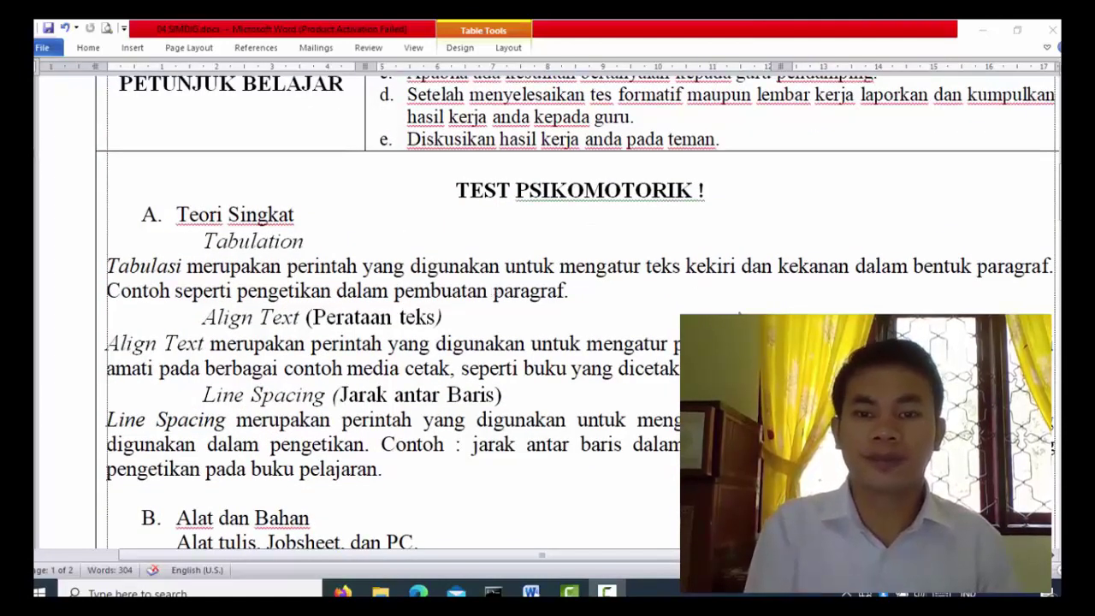
# Step: Create a new blank document and arrange it side by side with the 04 SIMDIG.docx worksheet window
pyautogui.click(739, 314)
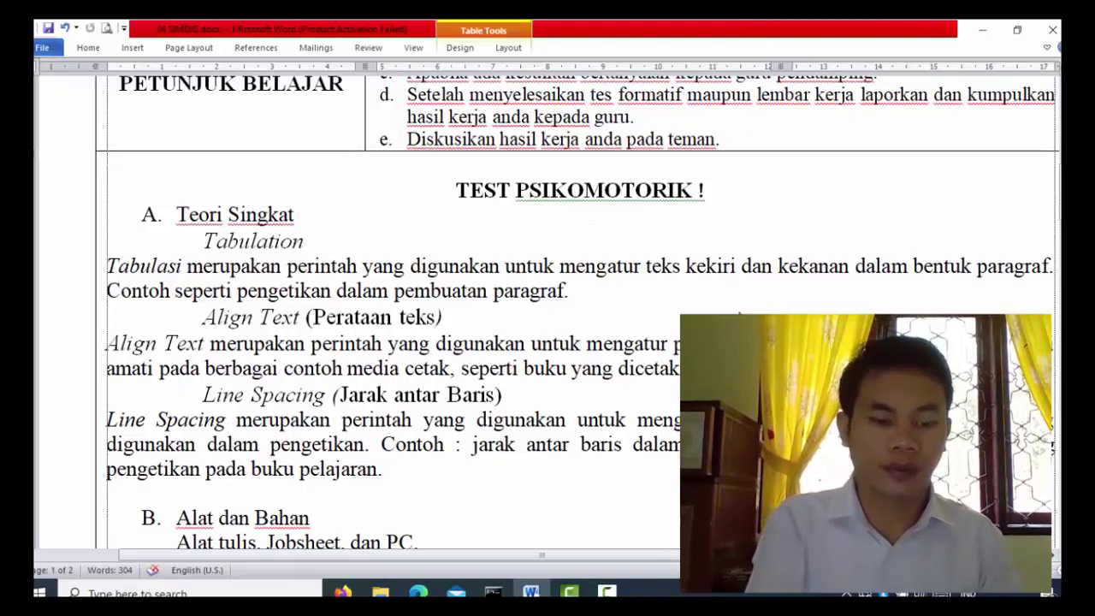
pyautogui.hotkey('ctrl', 'n')
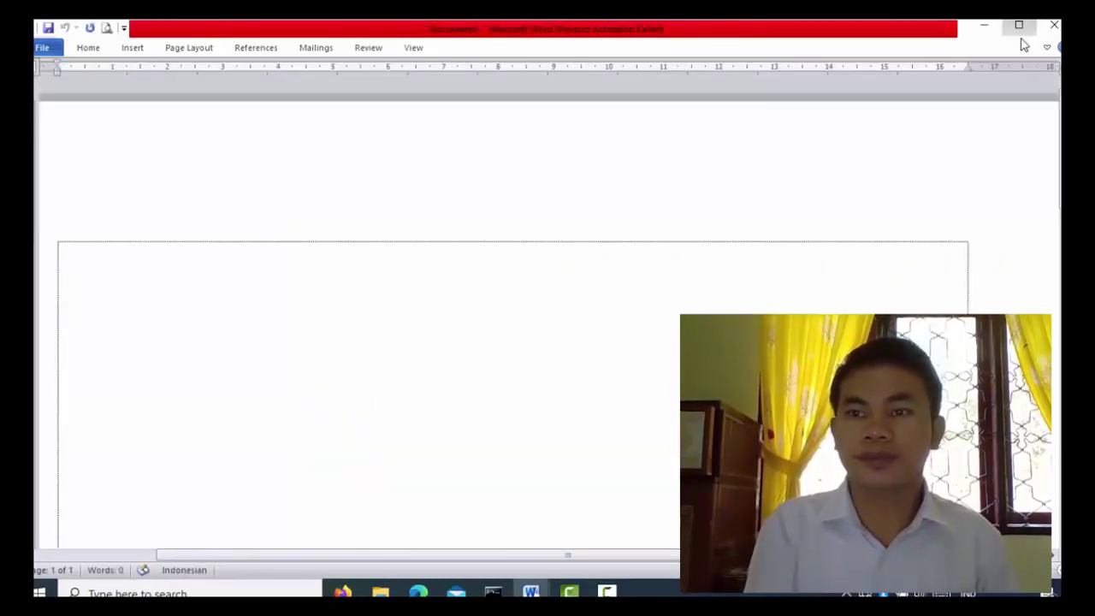
pyautogui.click(1019, 25)
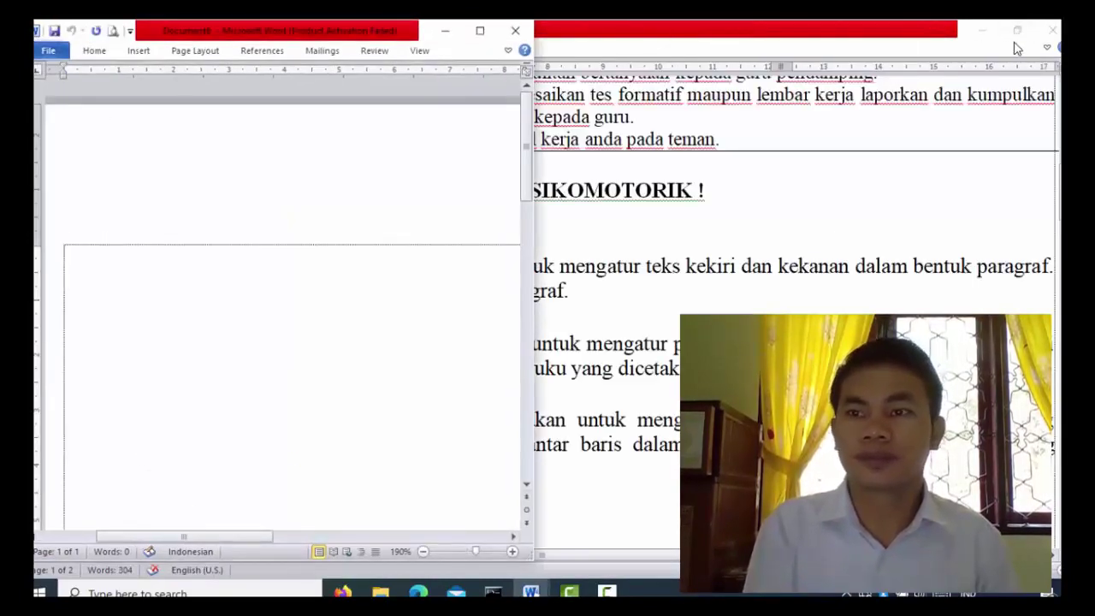
pyautogui.click(1016, 34)
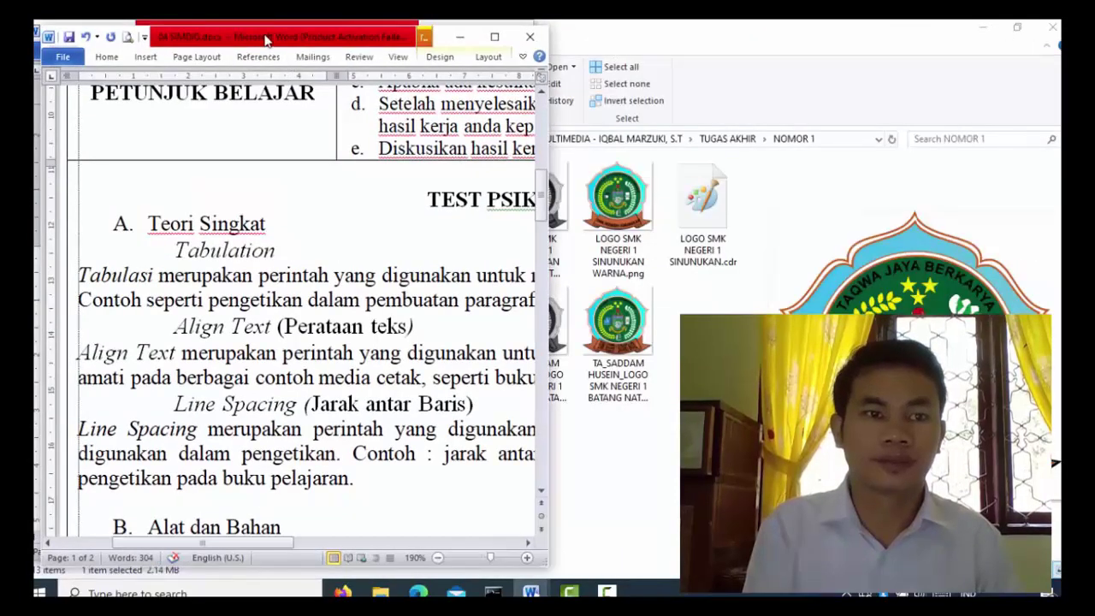
pyautogui.moveTo(267, 38); pyautogui.dragTo(814, 37)
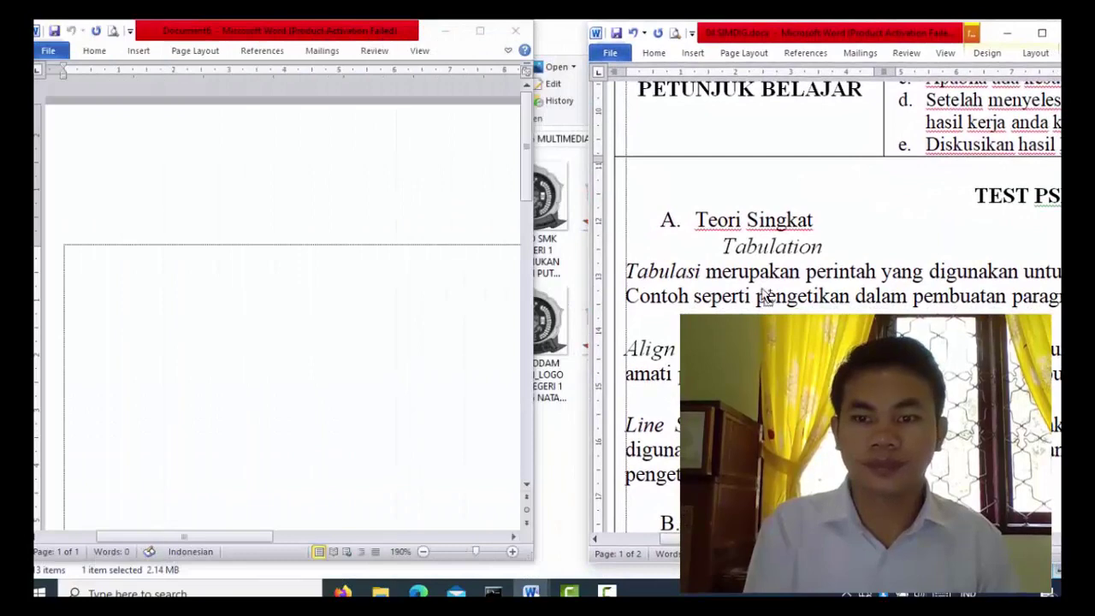
# Step: Write "Ini merupakan contoh teks yang digunakan untuk pengaturan tabulasi." as the first sentence of the blank document
pyautogui.scroll(5, 761, 289)
pyautogui.scroll(-8, 762, 289)
pyautogui.scroll(-6, 761, 289)
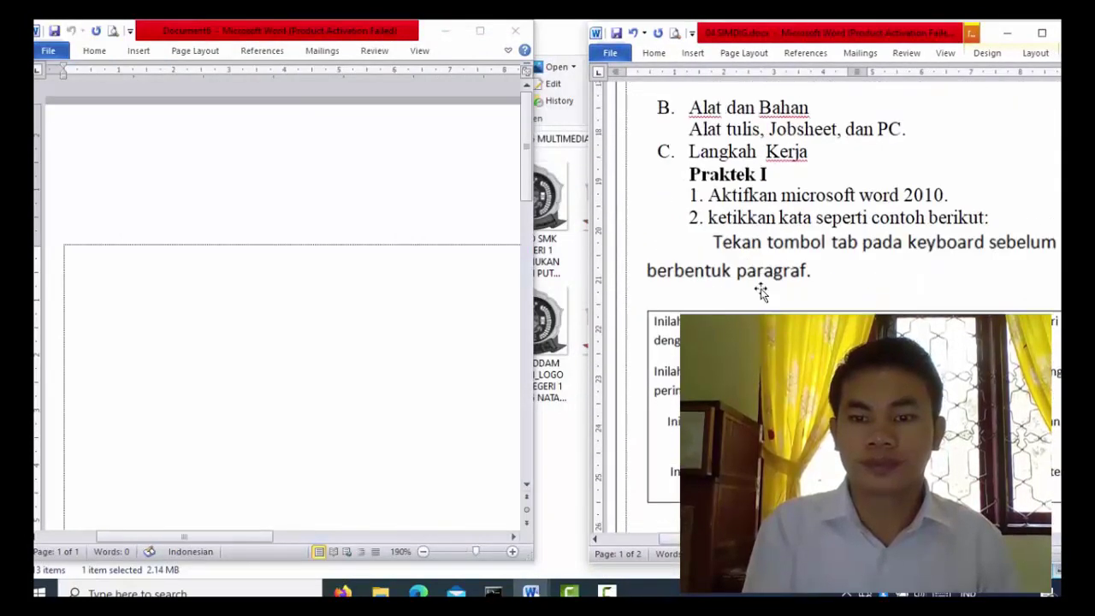
pyautogui.scroll(3, 761, 291)
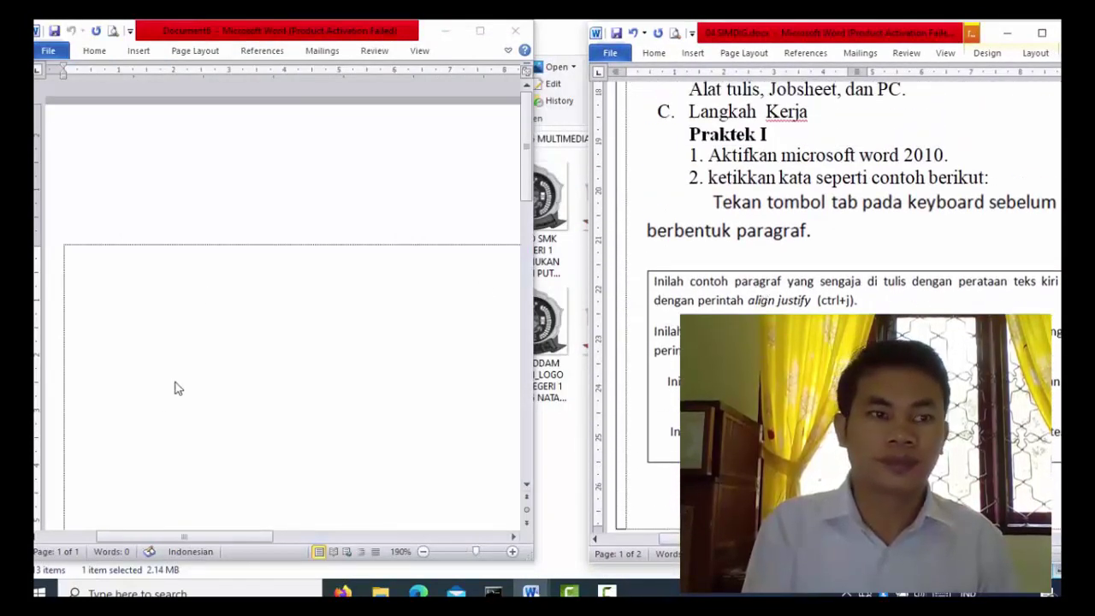
pyautogui.click(193, 306)
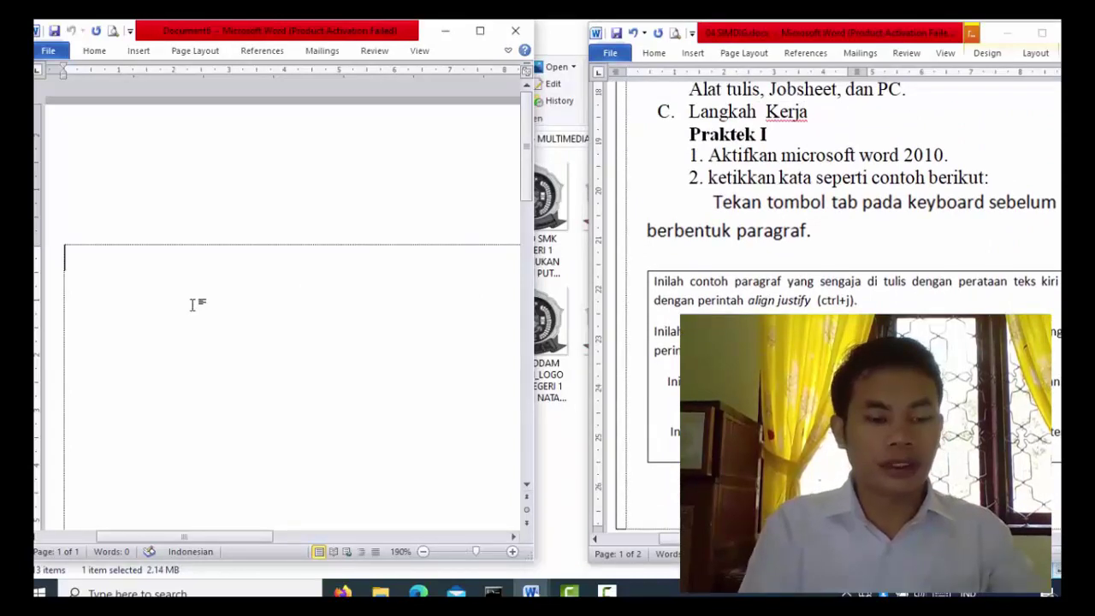
pyautogui.write('ini merupakan ')
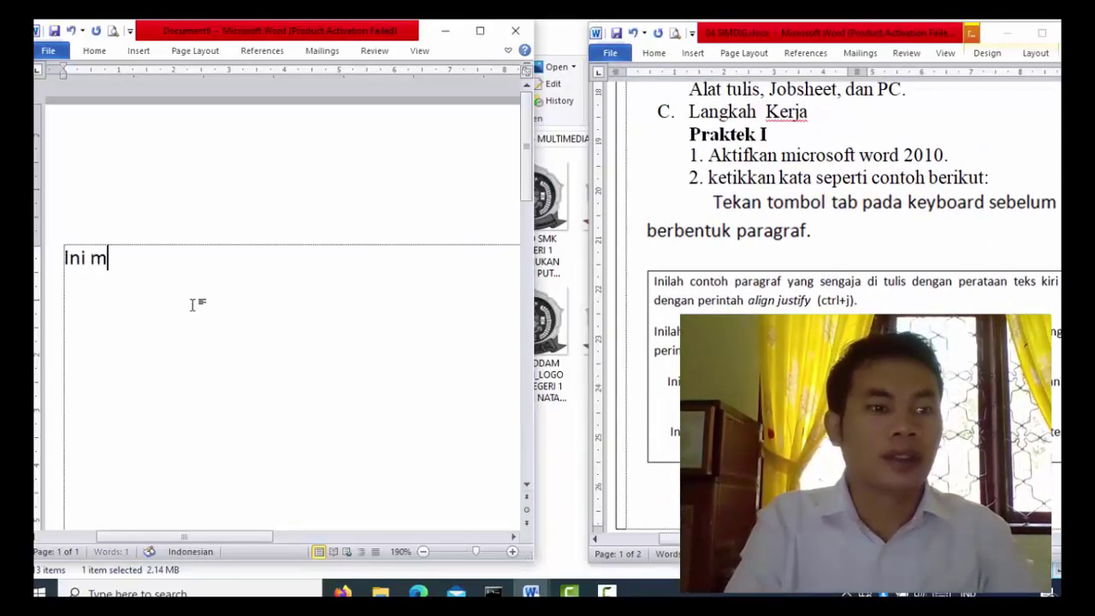
pyautogui.write('c')
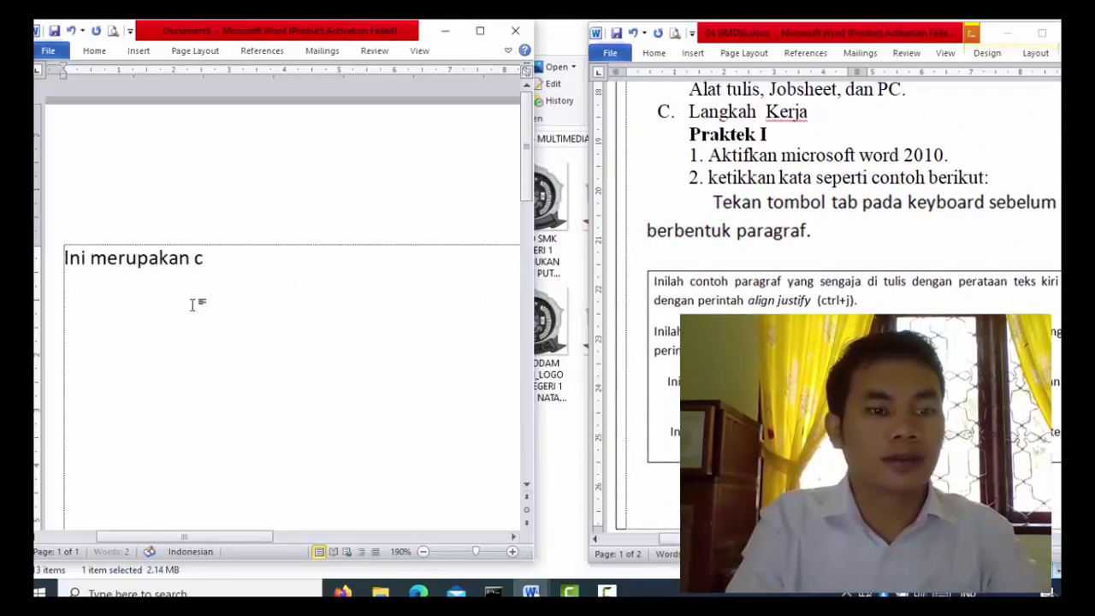
pyautogui.write('ontoh teks')
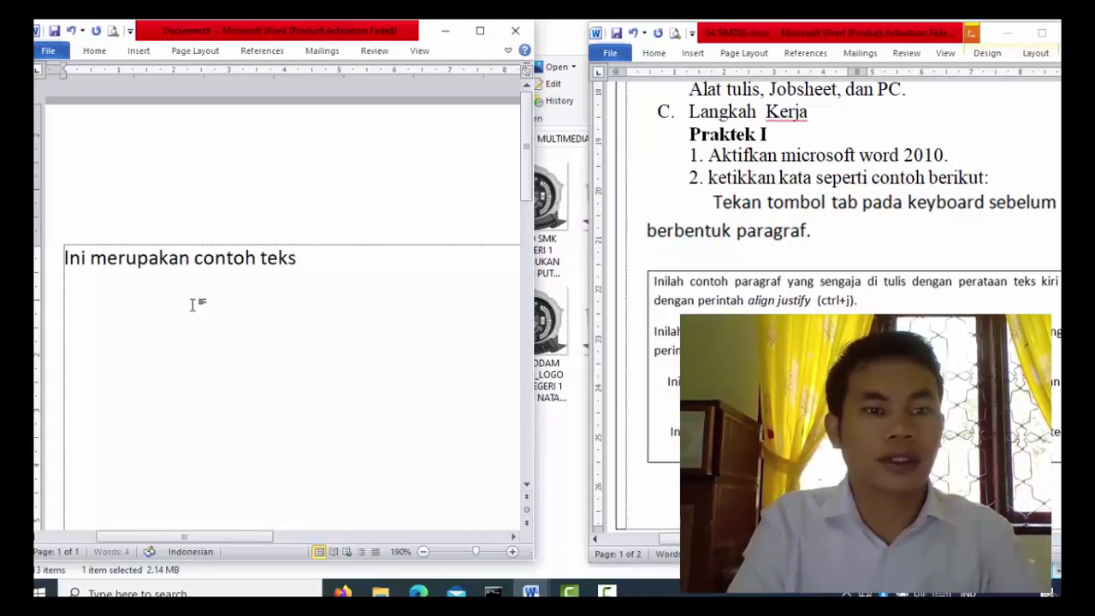
pyautogui.write(' yang digu')
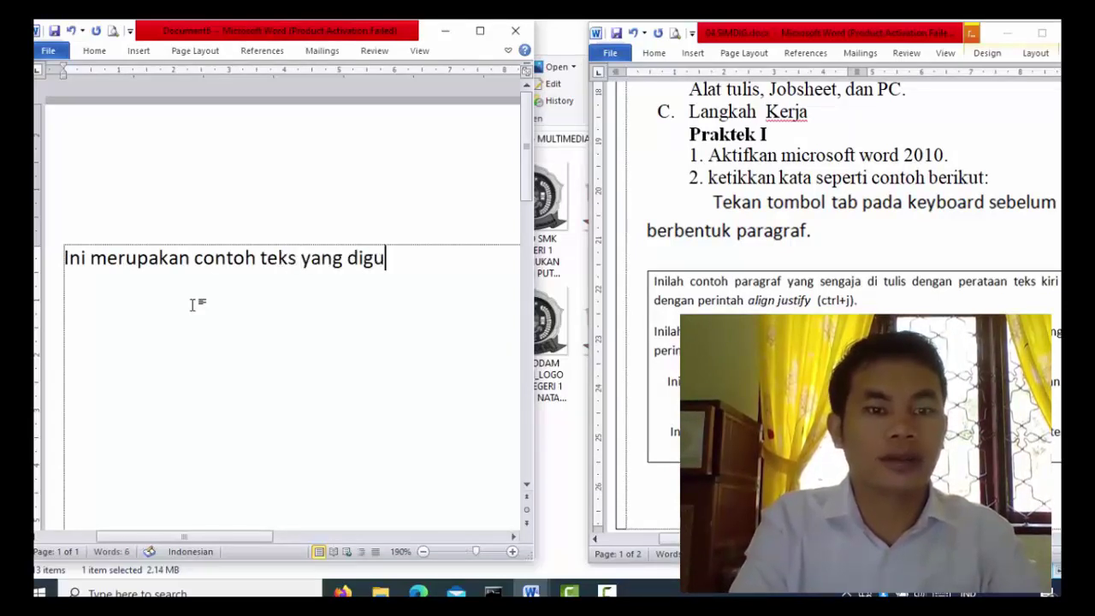
pyautogui.write('nakan untuk p')
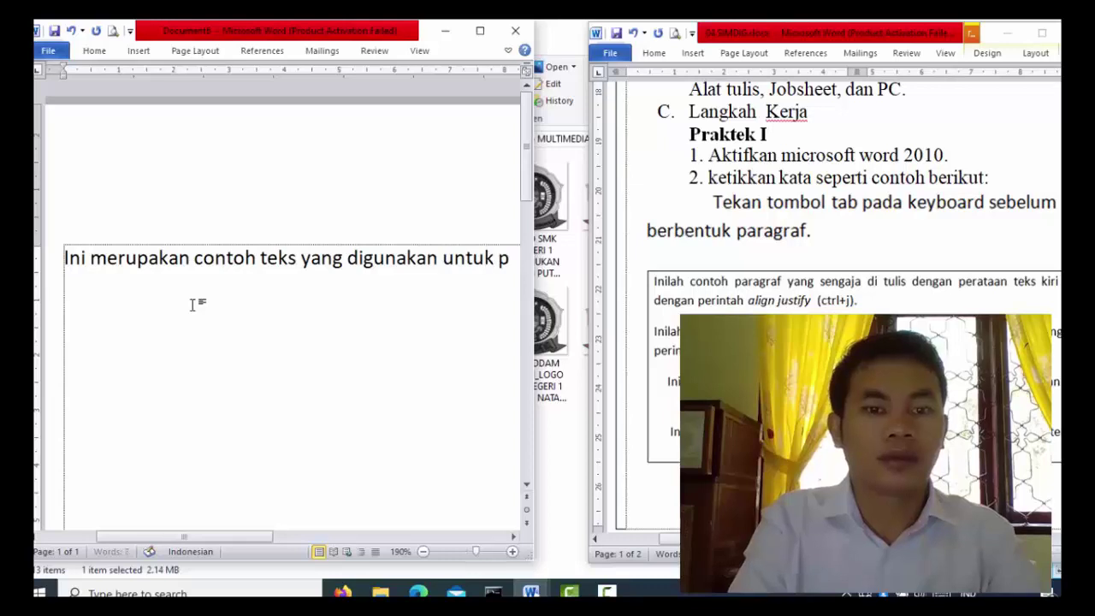
pyautogui.write('engaturan')
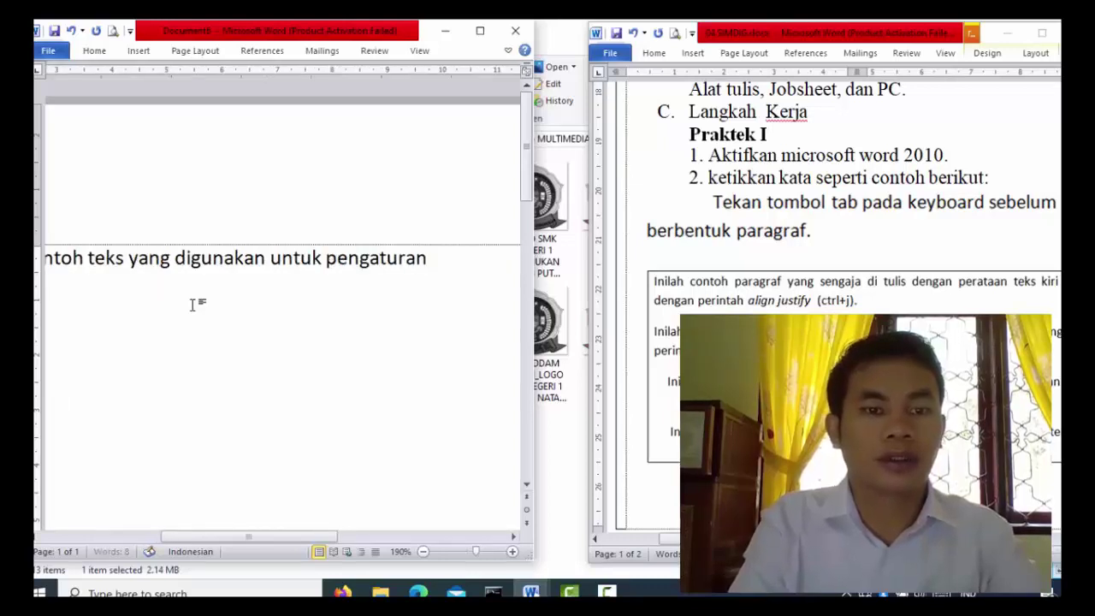
pyautogui.write(' tabula')
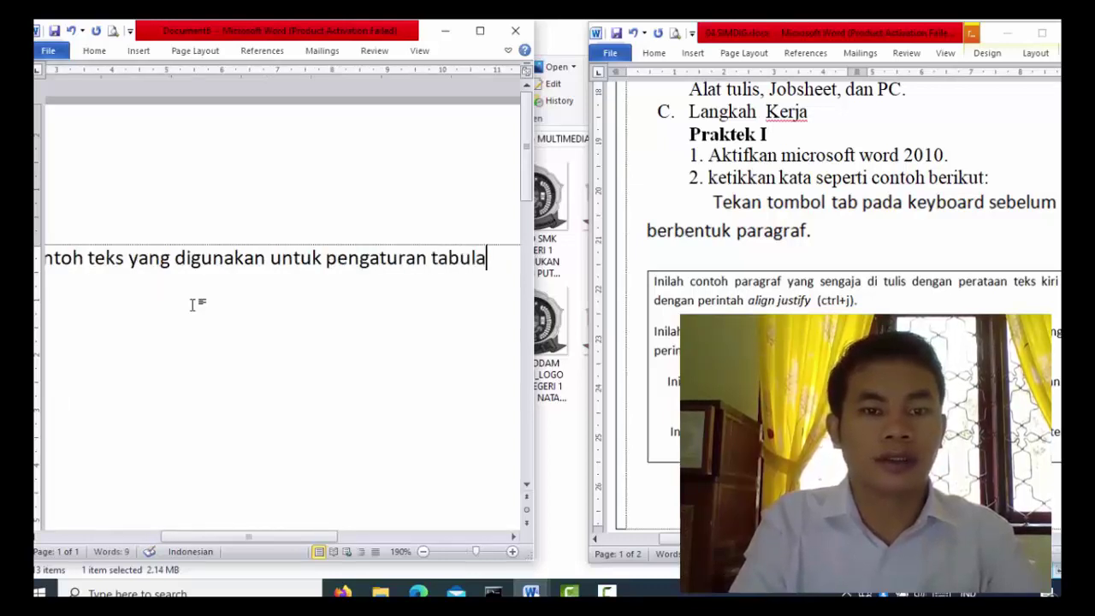
pyautogui.write('si. per')
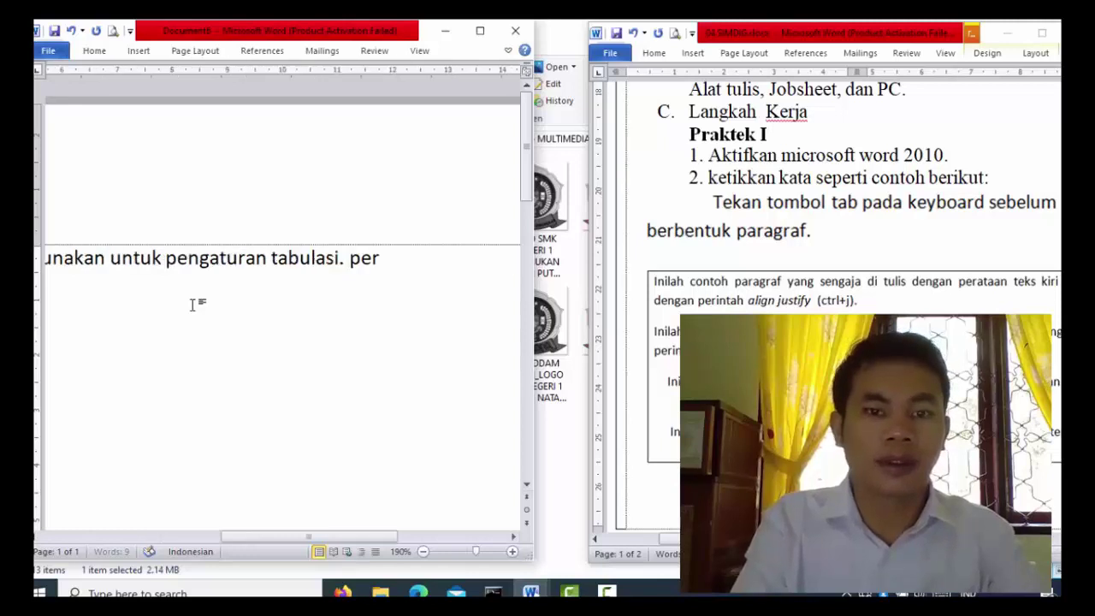
# Step: Continue the paragraph with the sentence "Perhatikan pada baris pertama tulisan ini untuk mengetehai fungsi dari tabulasi."
pyautogui.write('hatika')
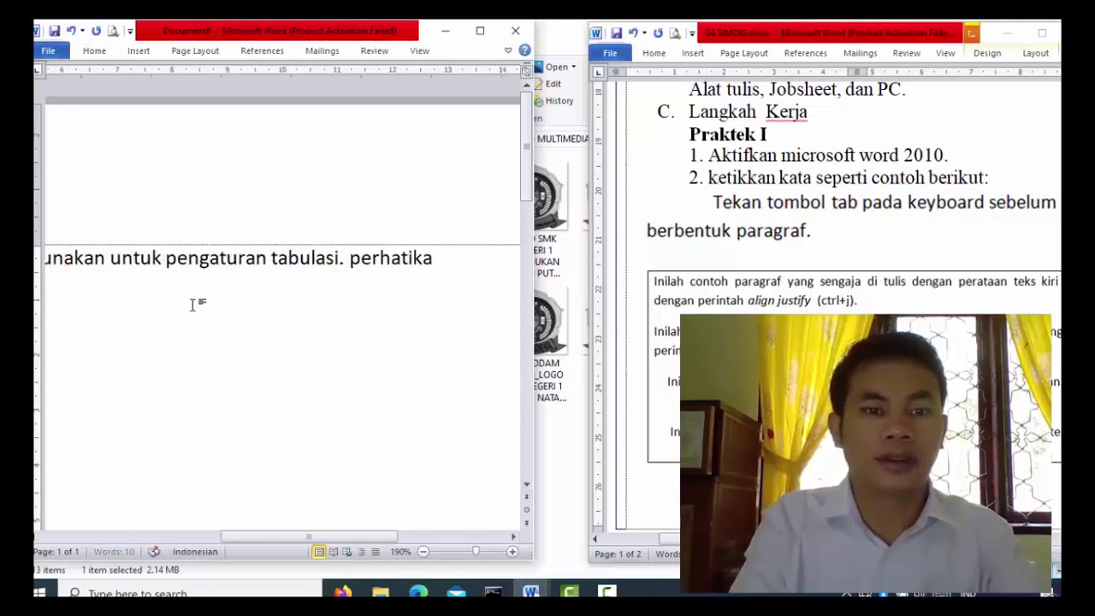
pyautogui.write('n pada ba')
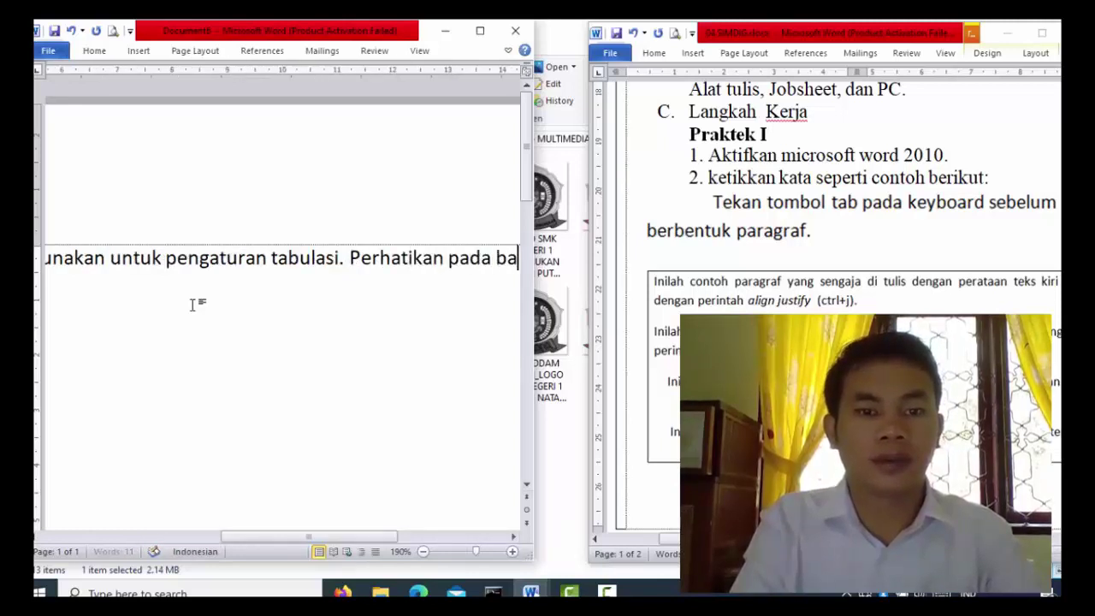
pyautogui.write('ris pertama untu')
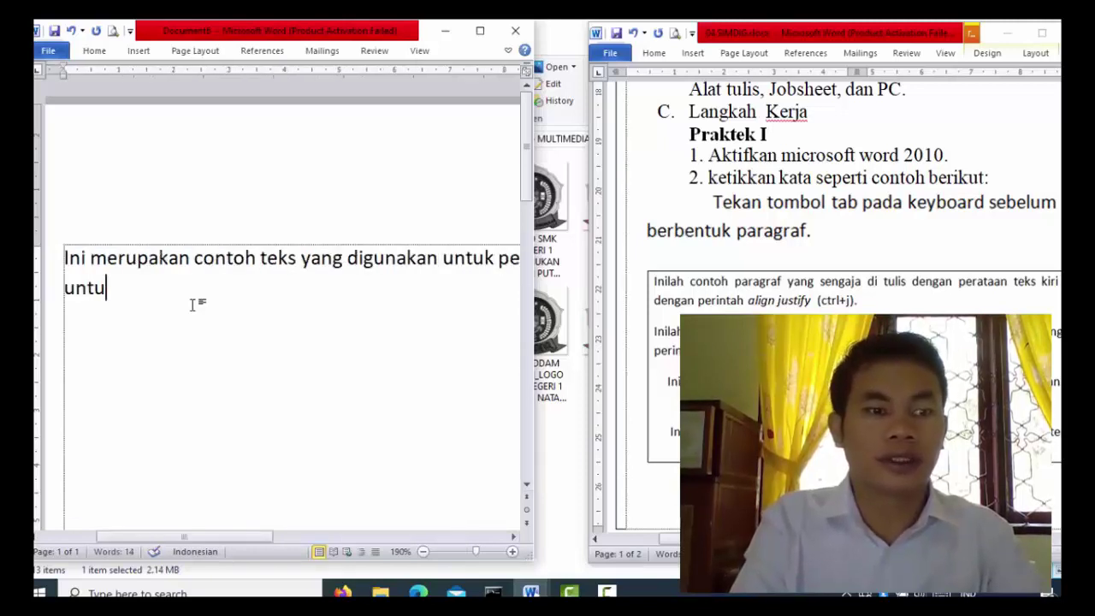
pyautogui.press('BackSpace')
pyautogui.press('BackSpace')
pyautogui.press('BackSpace')
pyautogui.press('BackSpace')
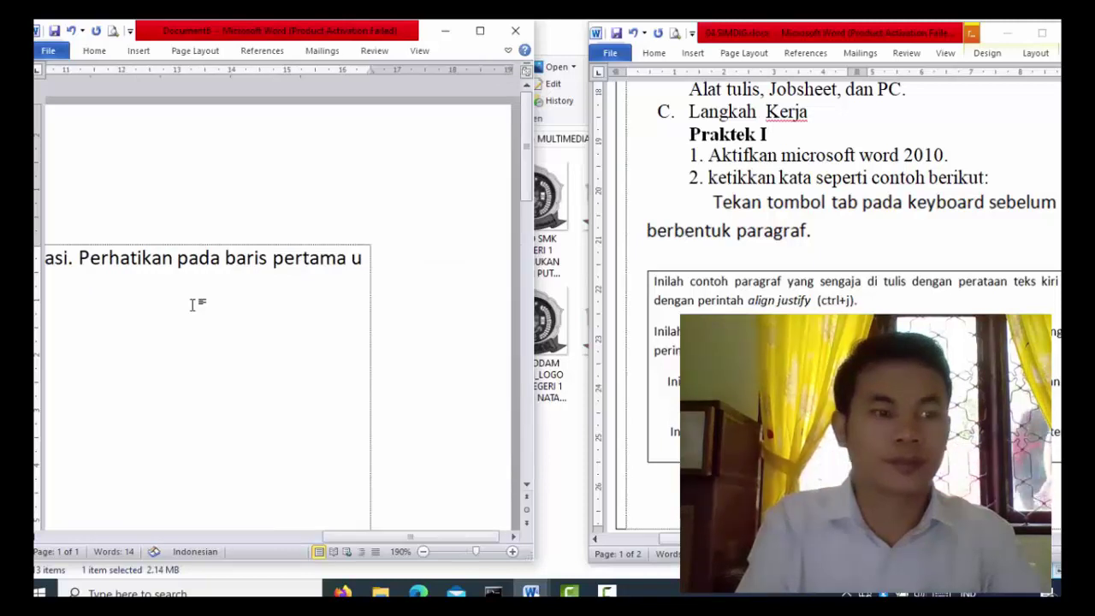
pyautogui.write('tulisan')
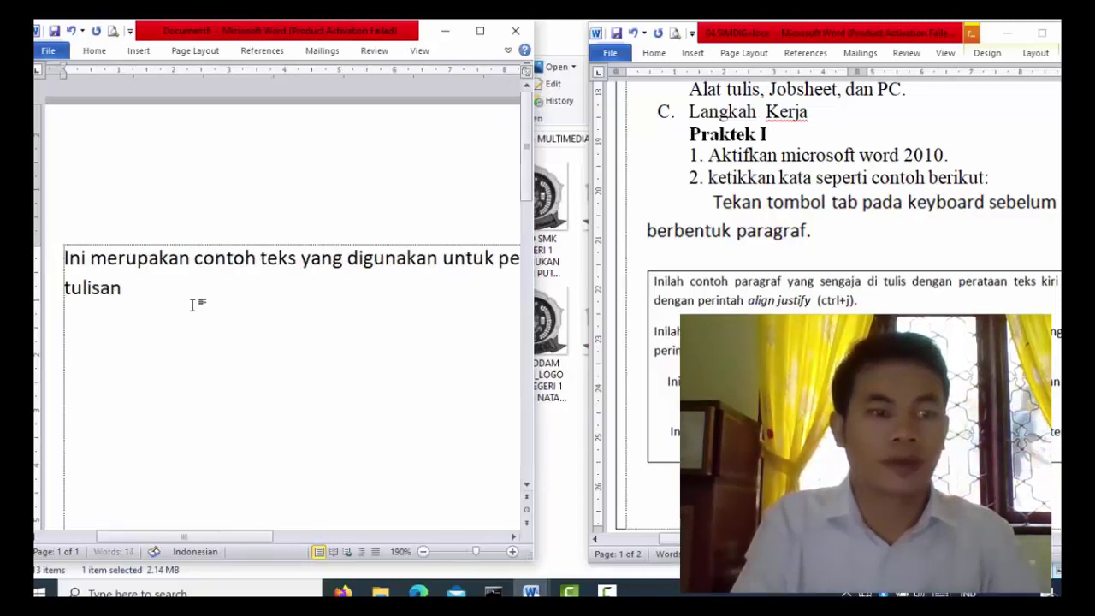
pyautogui.write(' ini untu')
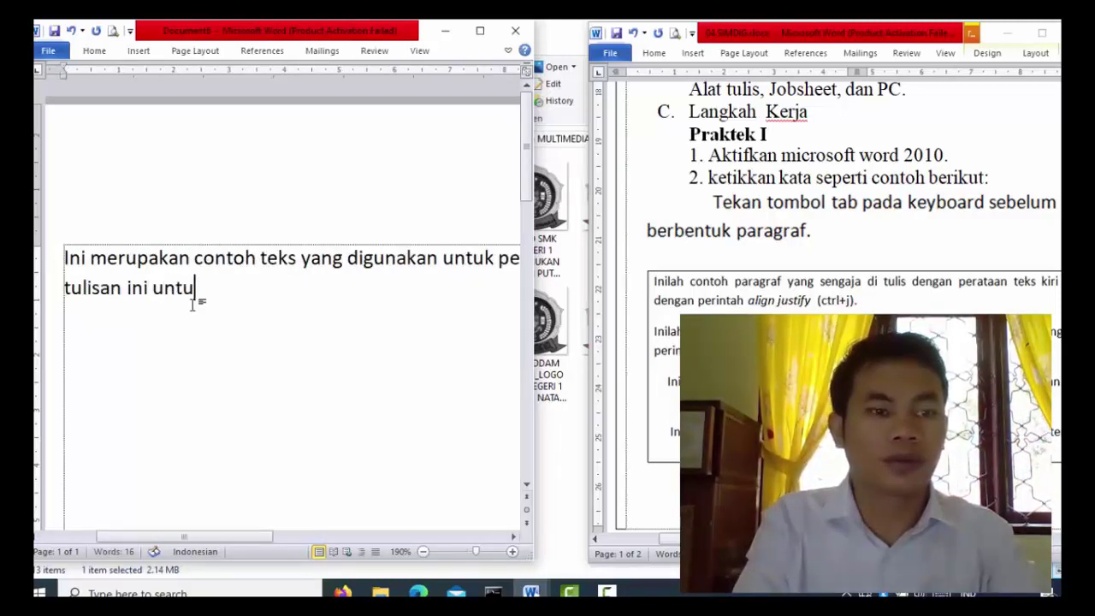
pyautogui.write('k mengete')
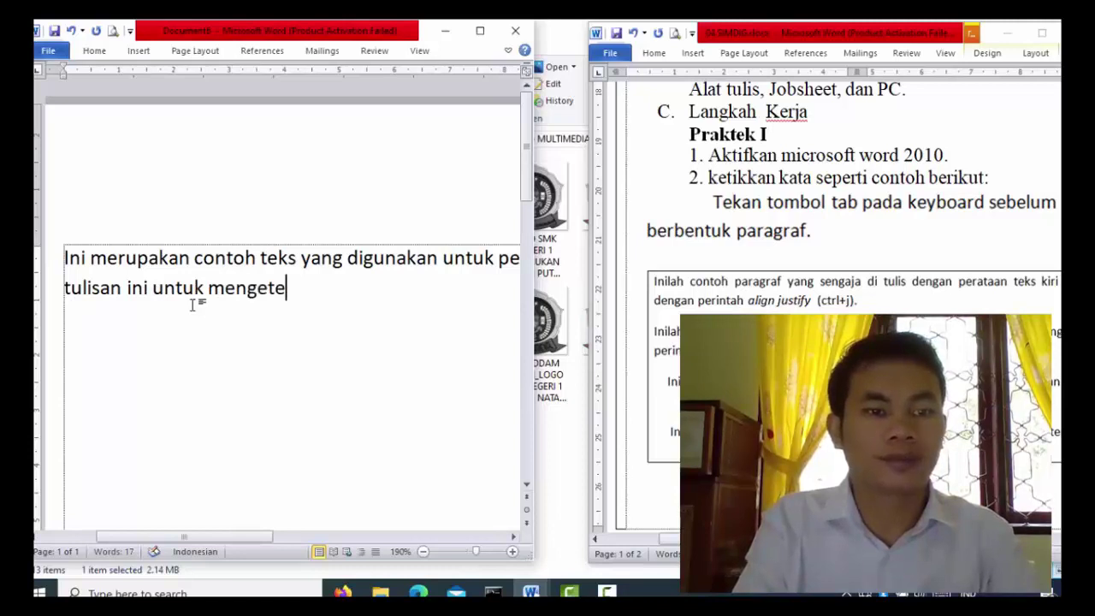
pyautogui.write('hai p')
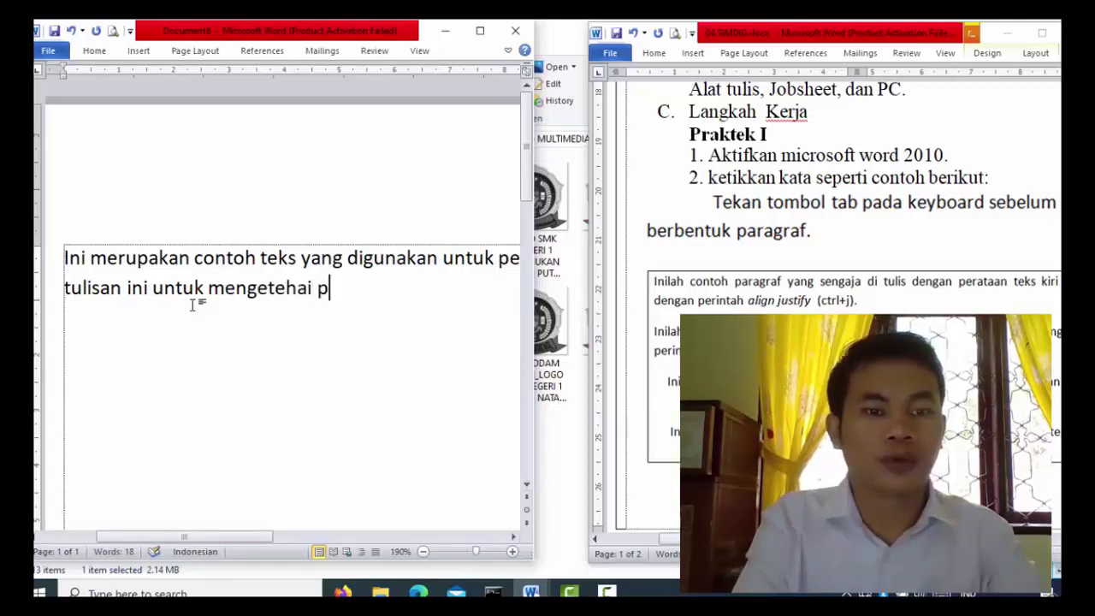
pyautogui.press('BackSpace')
pyautogui.write('fung')
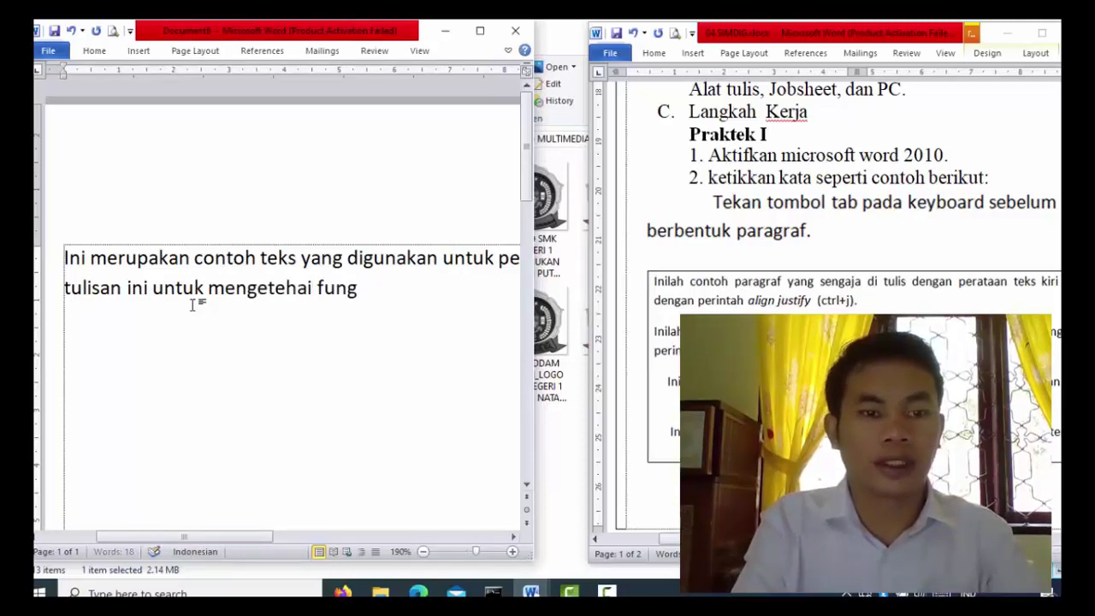
pyautogui.write('si dari')
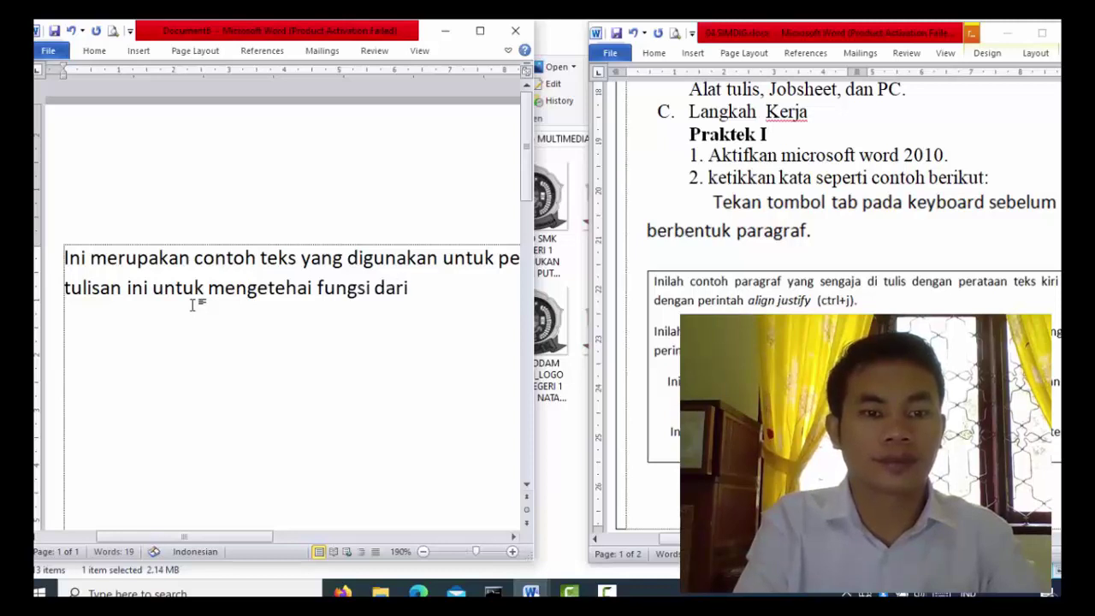
pyautogui.write(' tabulasi.')
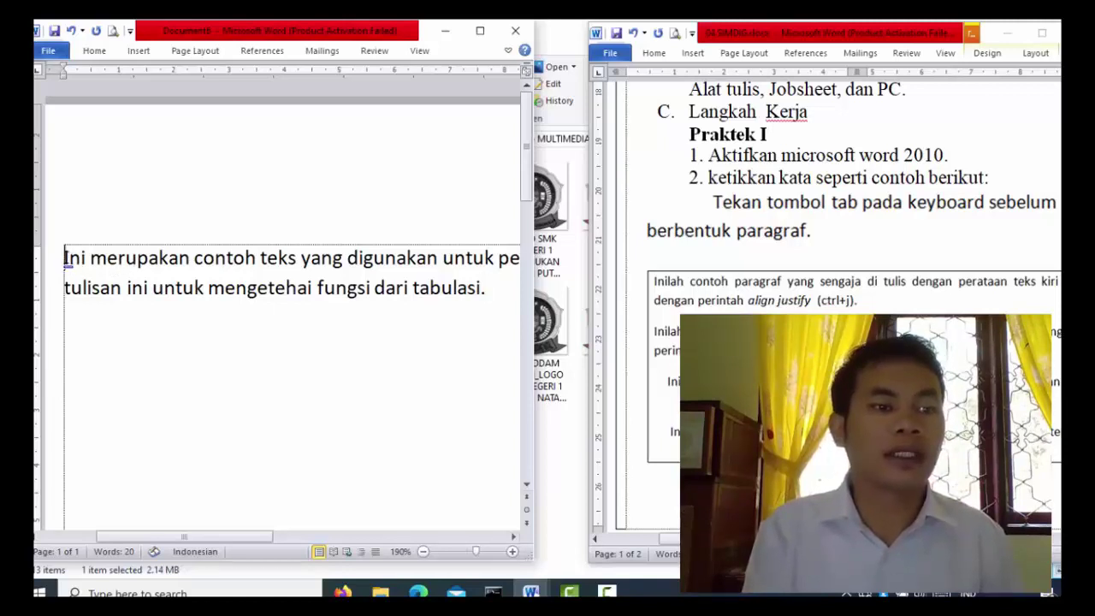
# Step: Place the text cursor before "Ini" at the start of the paragraph and open the on-screen touch keyboard
pyautogui.click(94, 51)
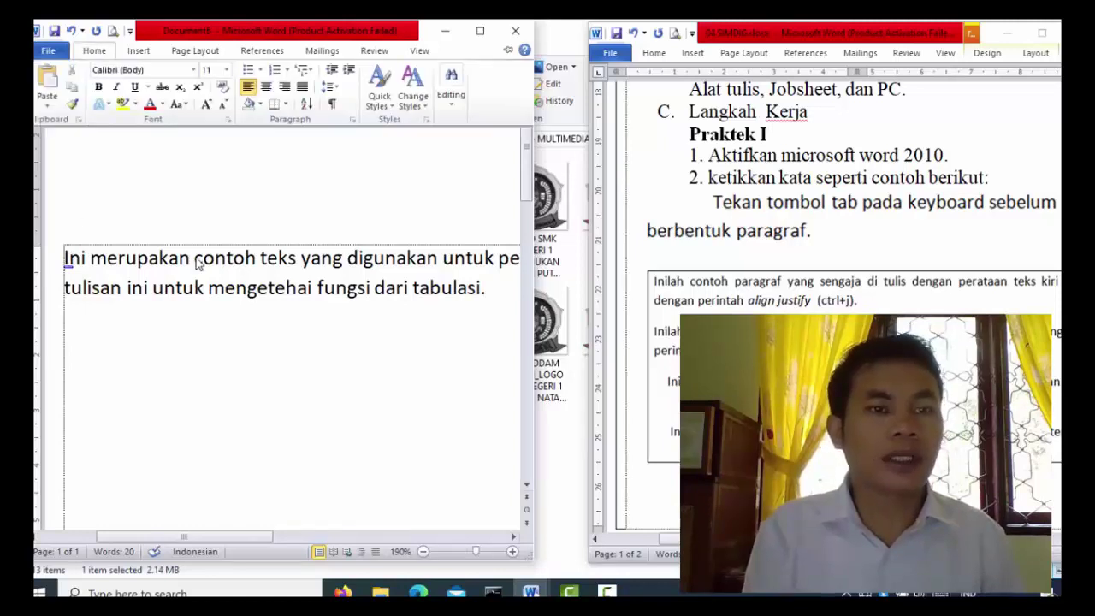
pyautogui.click(65, 258)
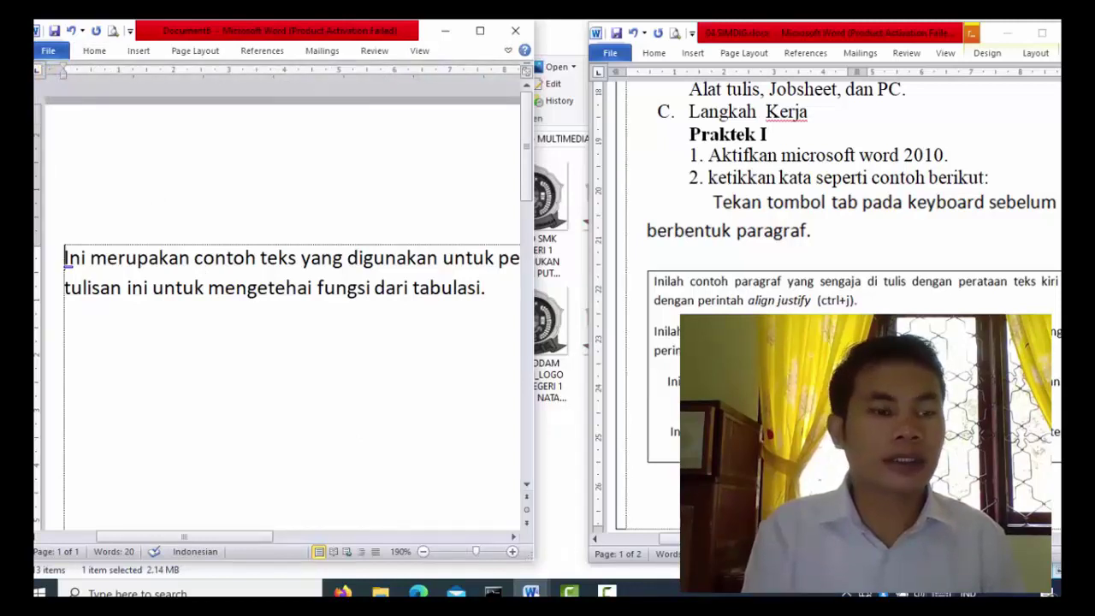
pyautogui.click(920, 593)
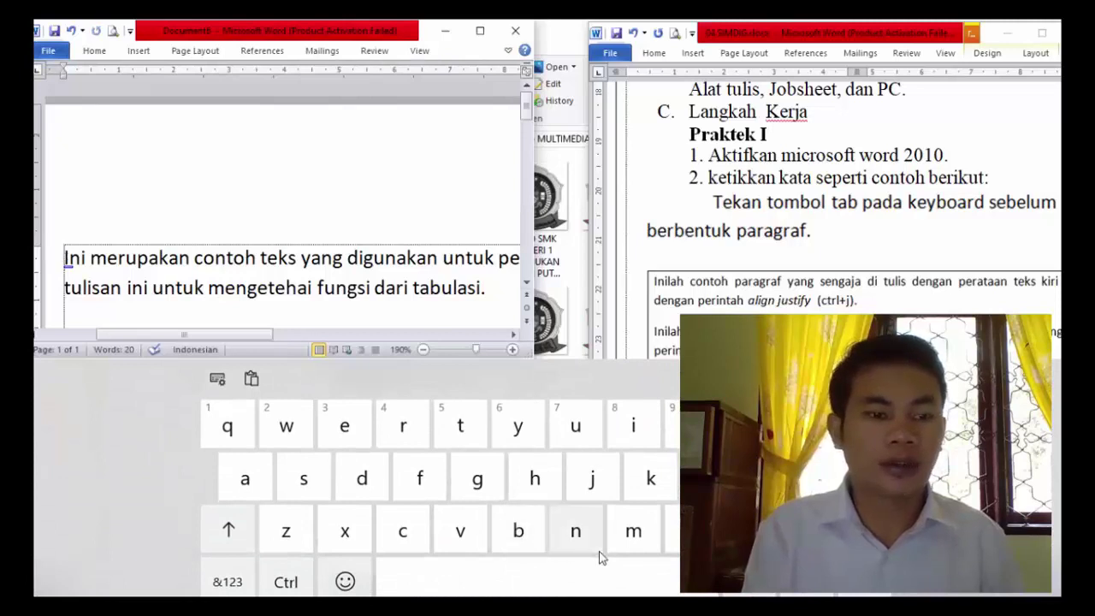
# Step: Indent the paragraph's first line with a tab from the full-layout touch keyboard, and close that keyboard
pyautogui.click(219, 380)
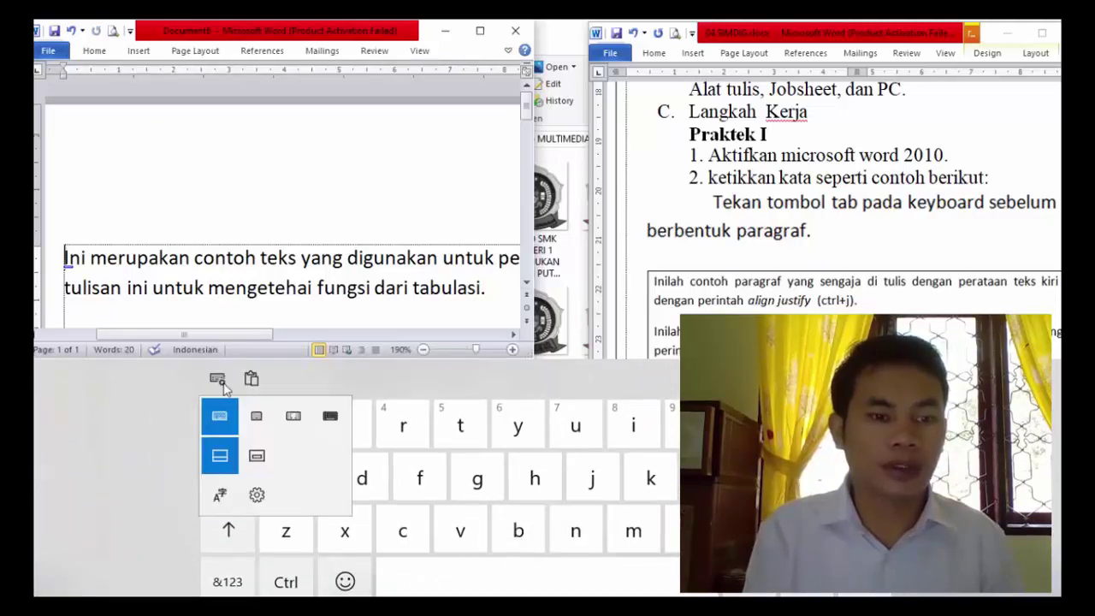
pyautogui.click(330, 416)
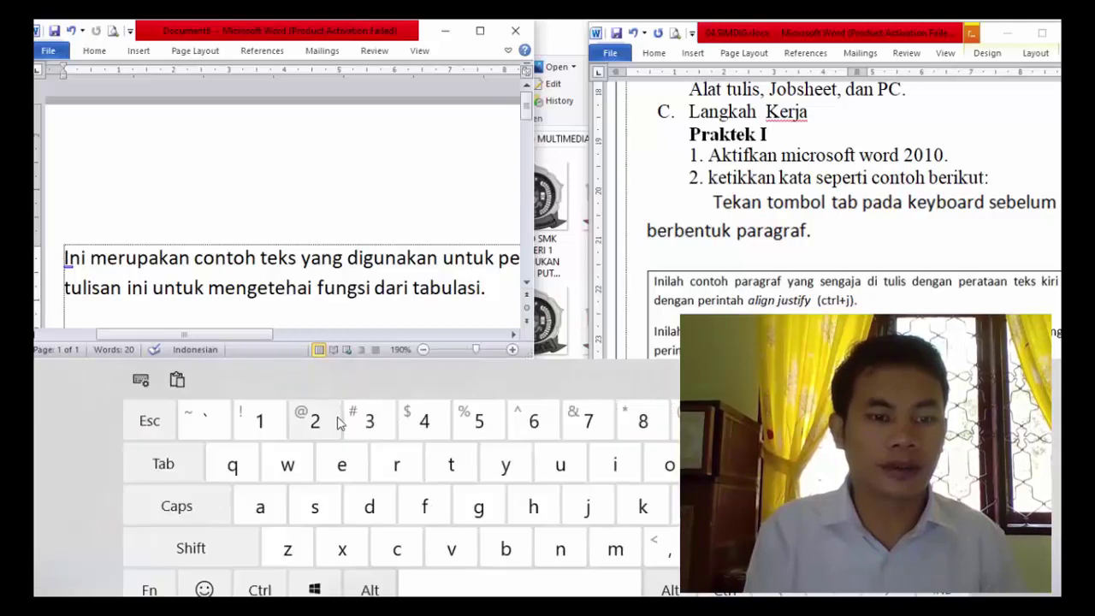
pyautogui.click(172, 471)
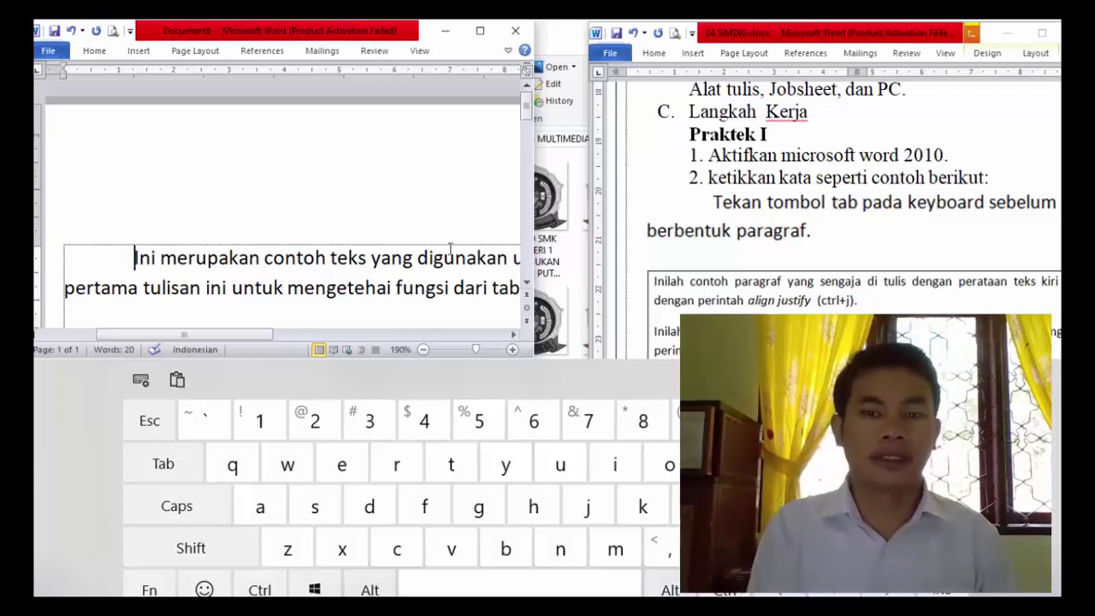
pyautogui.click(684, 295)
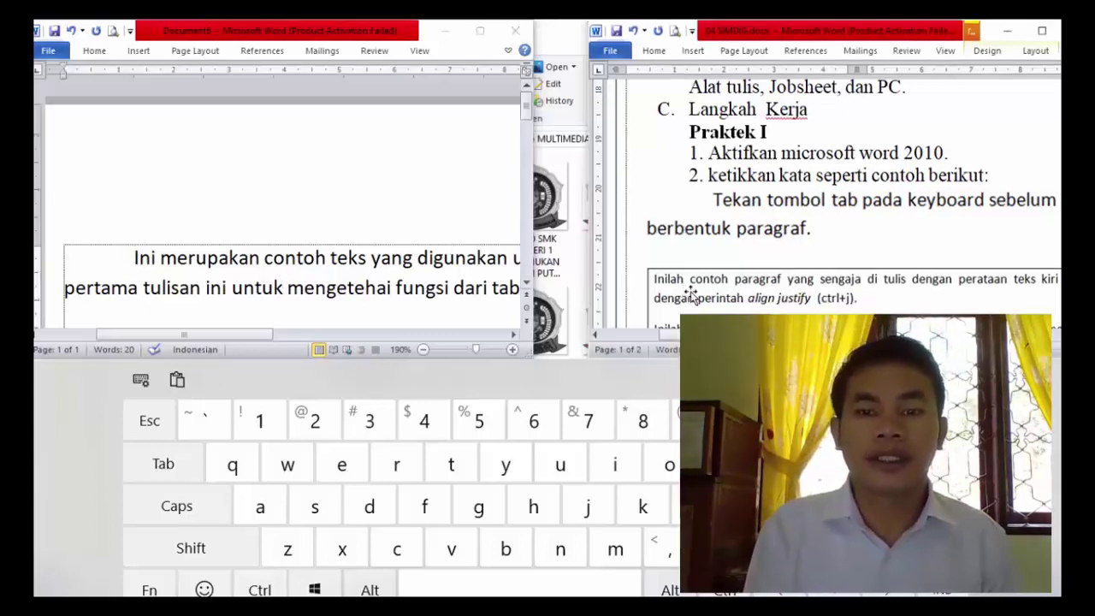
pyautogui.click(951, 379)
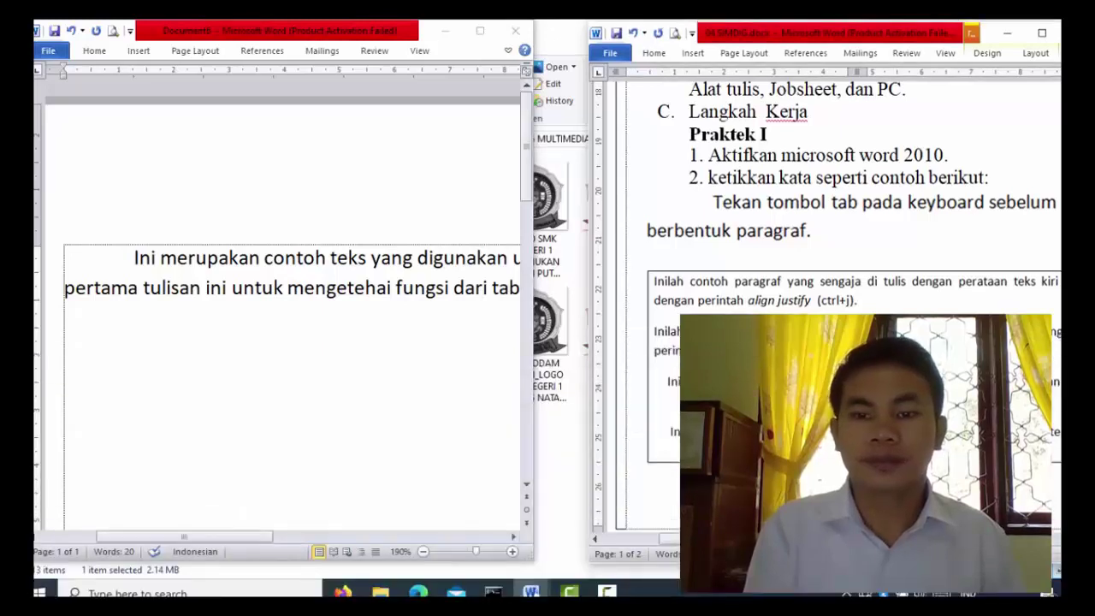
# Step: Place the text cursor on the empty line below the tabbed paragraph and examine the worksheet's alignment examples and theory section
pyautogui.scroll(-1, 684, 248)
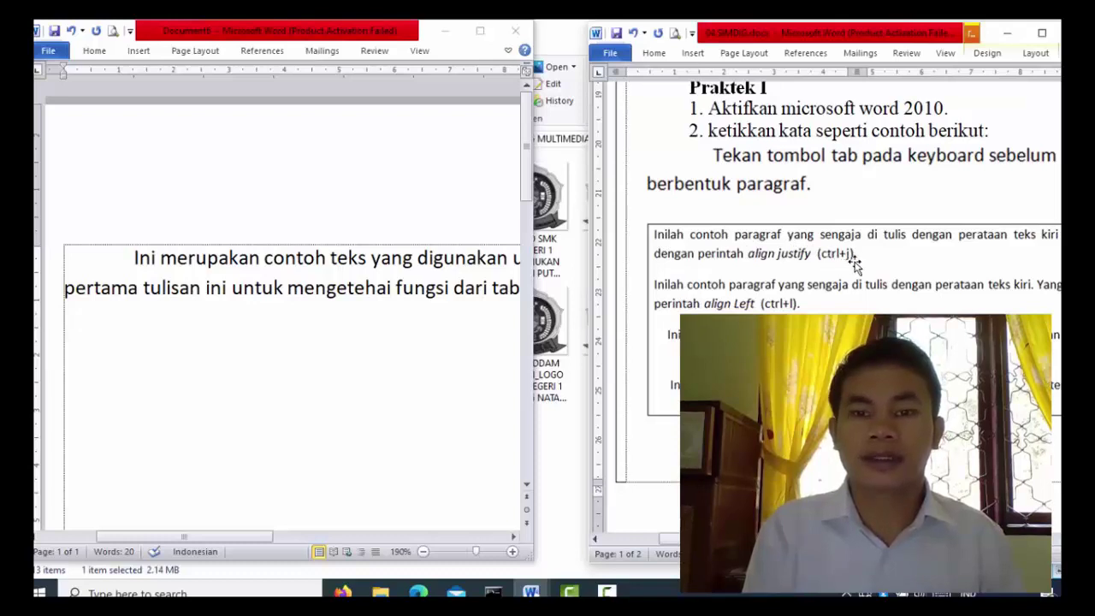
pyautogui.click(167, 352)
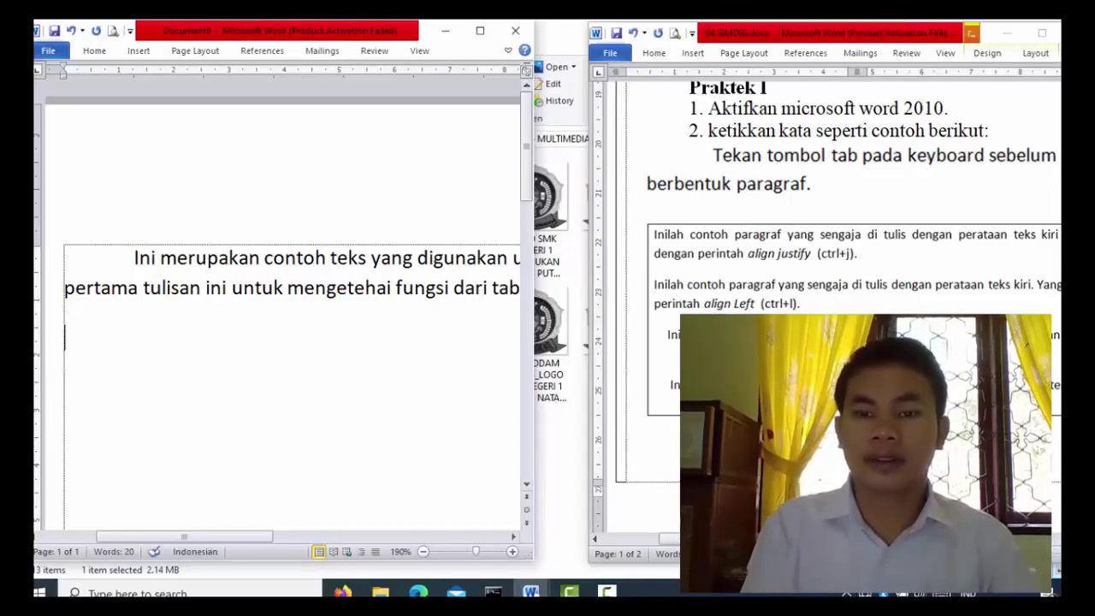
pyautogui.scroll(-2, 827, 316)
pyautogui.scroll(-4, 828, 317)
pyautogui.scroll(-12, 828, 308)
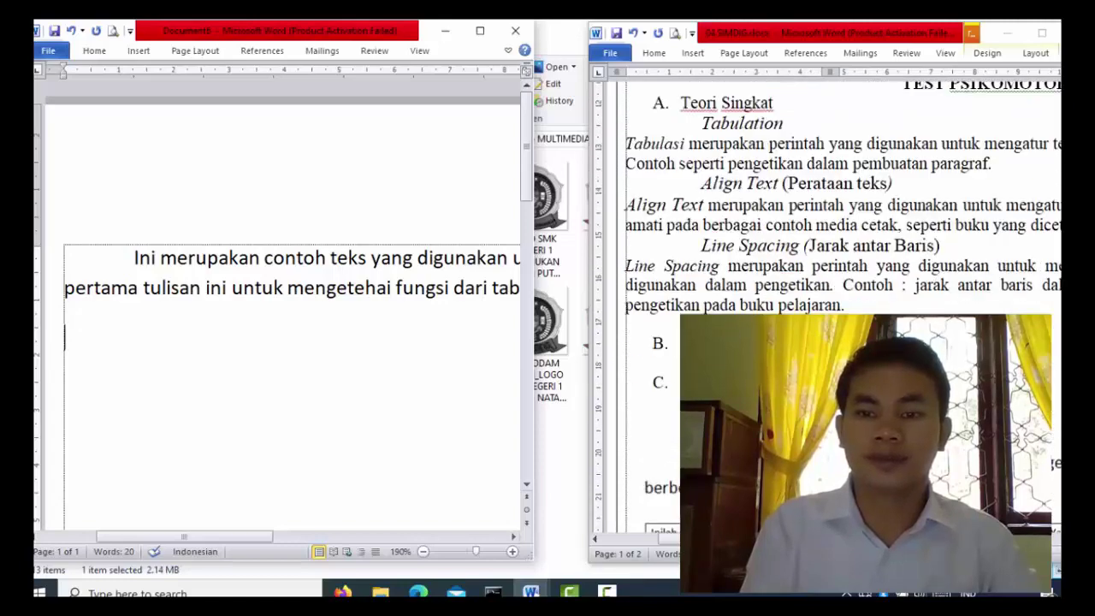
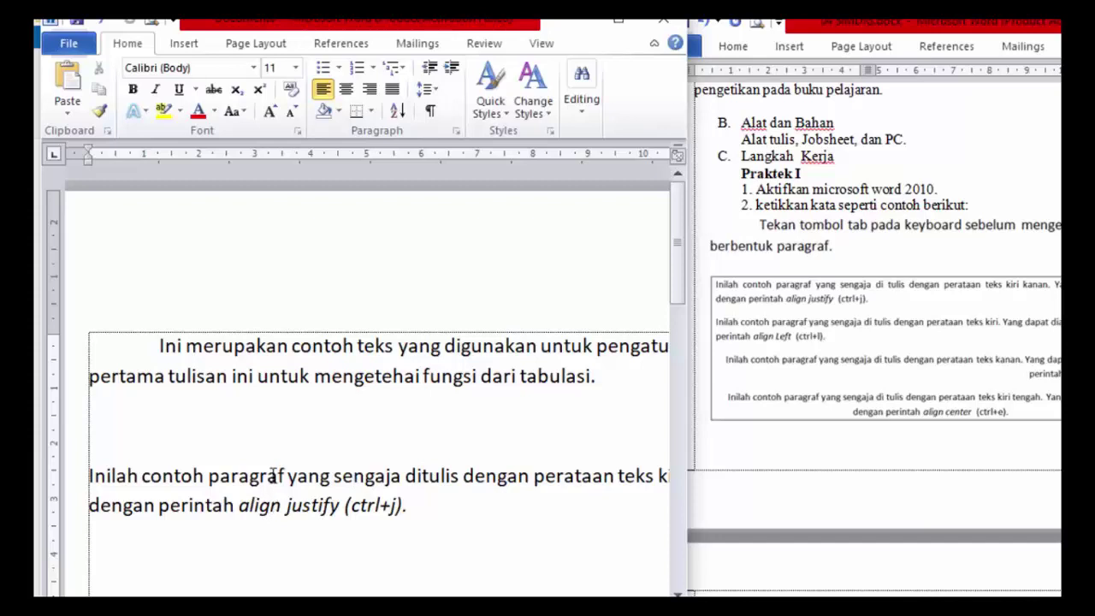
# Step: Justify the paragraph beginning "Inilah contoh paragraf" and fit the document's full text width in the window
pyautogui.click(393, 97)
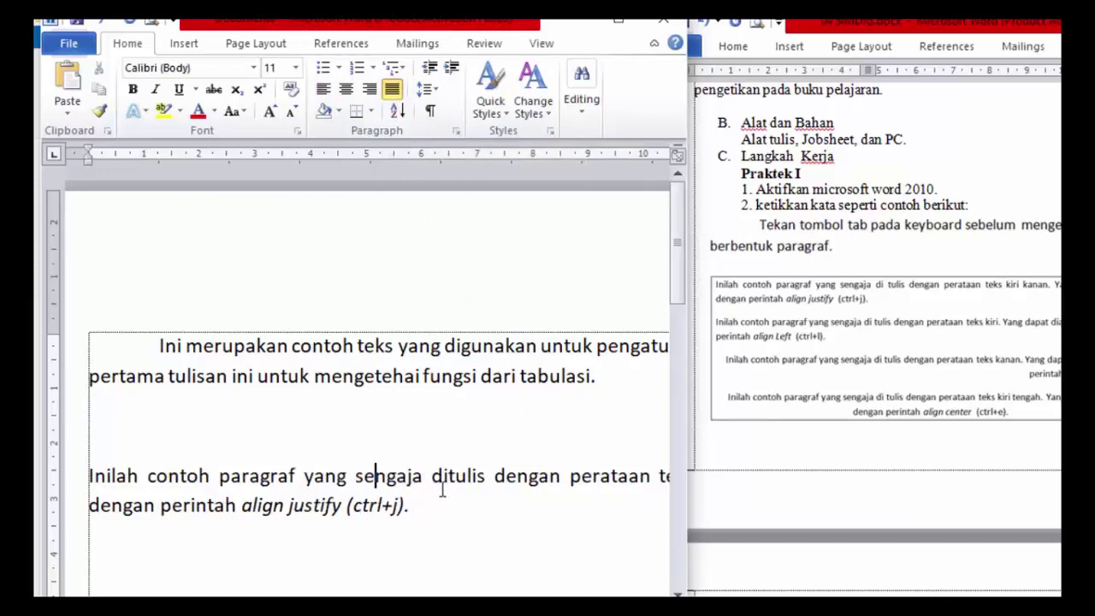
pyautogui.click(555, 609)
pyautogui.click(555, 609)
pyautogui.click(555, 609)
pyautogui.click(555, 609)
pyautogui.click(555, 609)
pyautogui.click(555, 609)
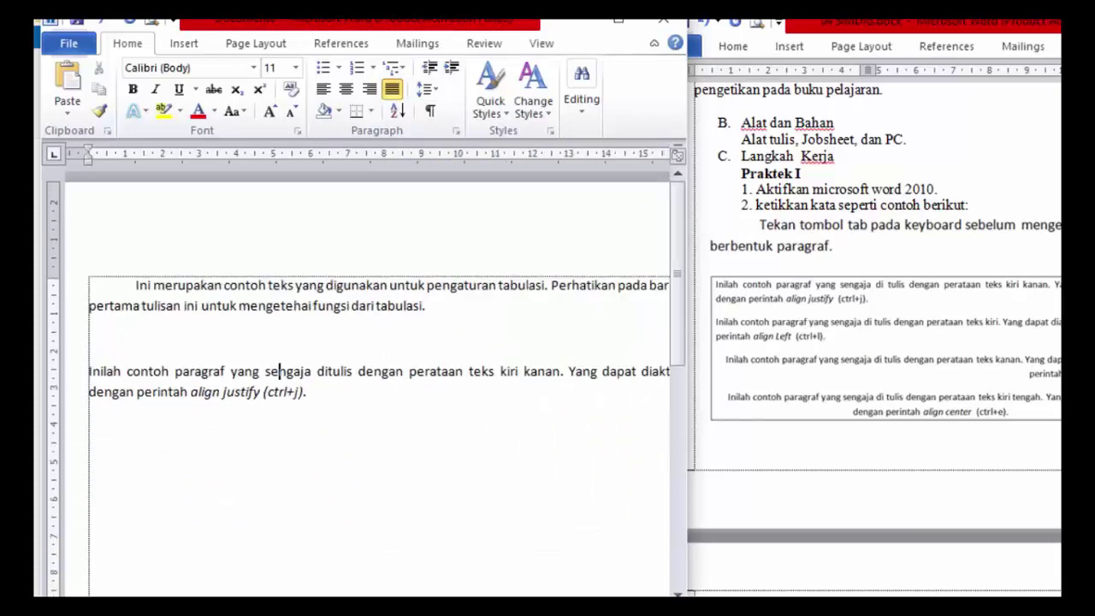
pyautogui.click(555, 609)
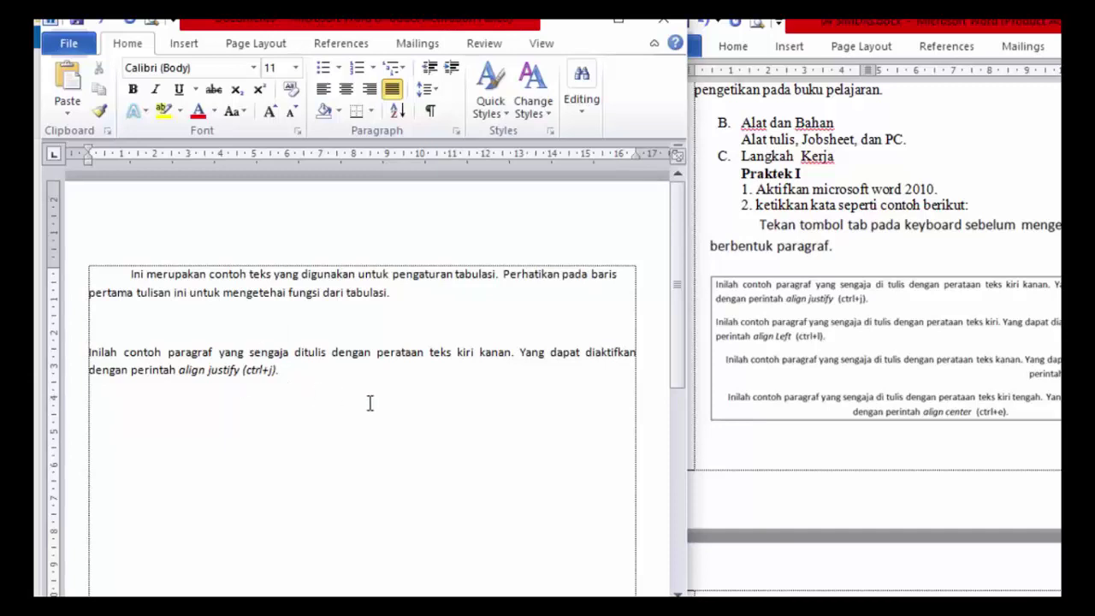
# Step: Left-align the "Inilah contoh paragraf" paragraph for comparison and restore its justified alignment
pyautogui.hotkey('ctrl', 'l')
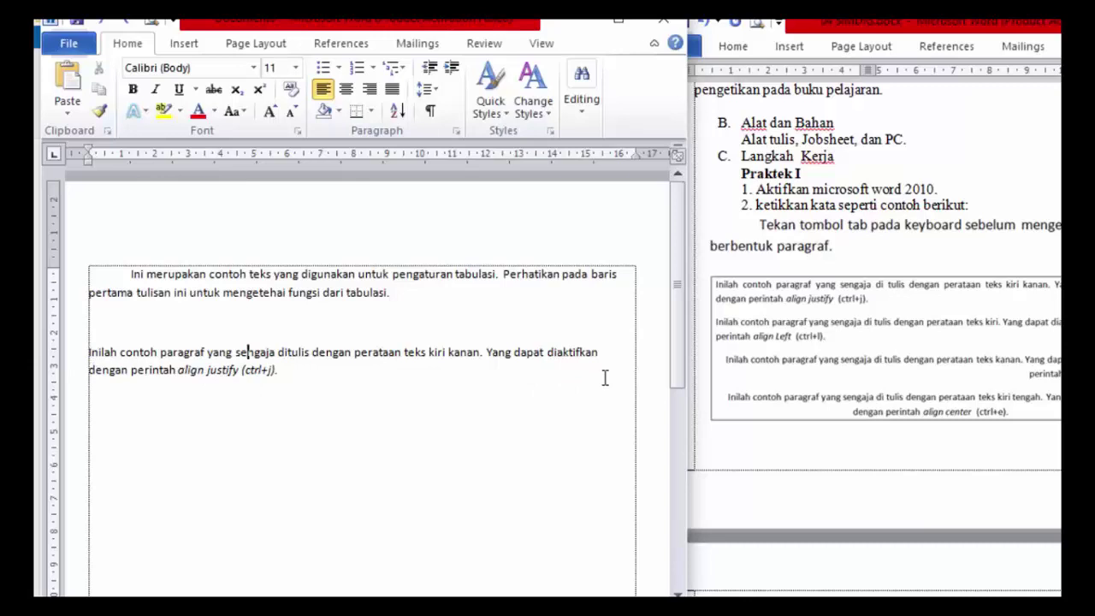
pyautogui.click(393, 89)
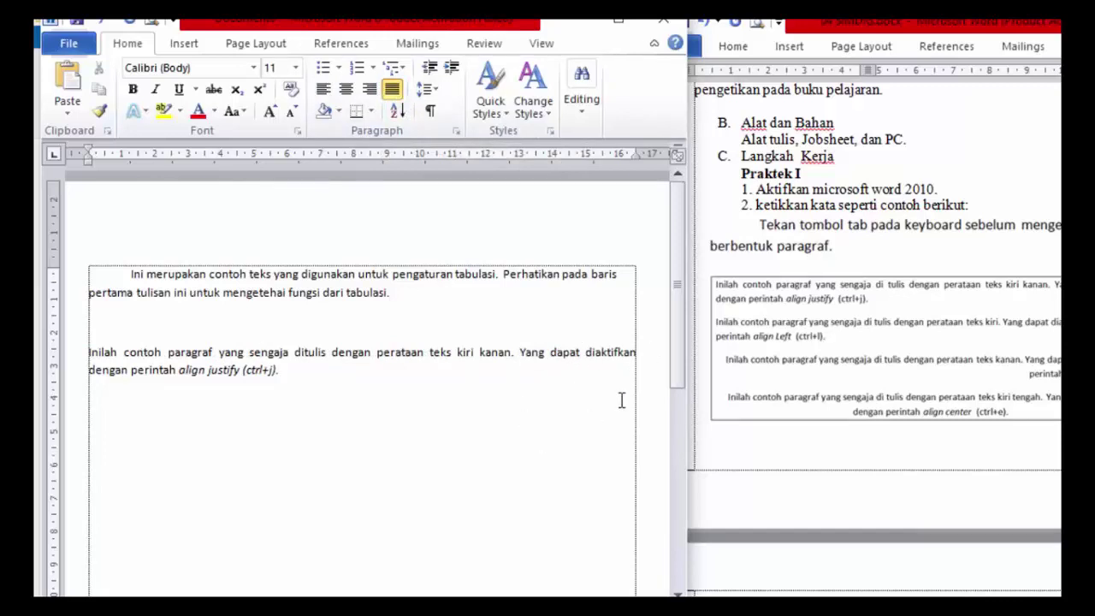
# Step: Start a new paragraph two lines below the justified one with italics off, with the worksheet's line-spacing examples in view
pyautogui.click(356, 391)
pyautogui.press('Return')
pyautogui.press('Return')
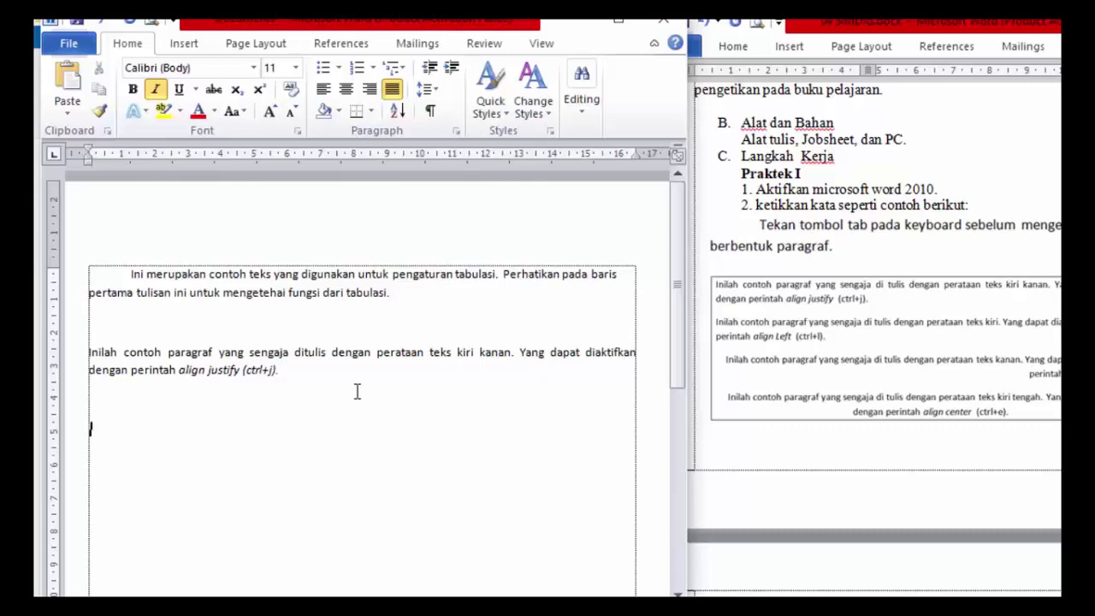
pyautogui.hotkey('ctrl', 'i')
pyautogui.scroll(-1, 944, 548)
pyautogui.scroll(-4, 944, 548)
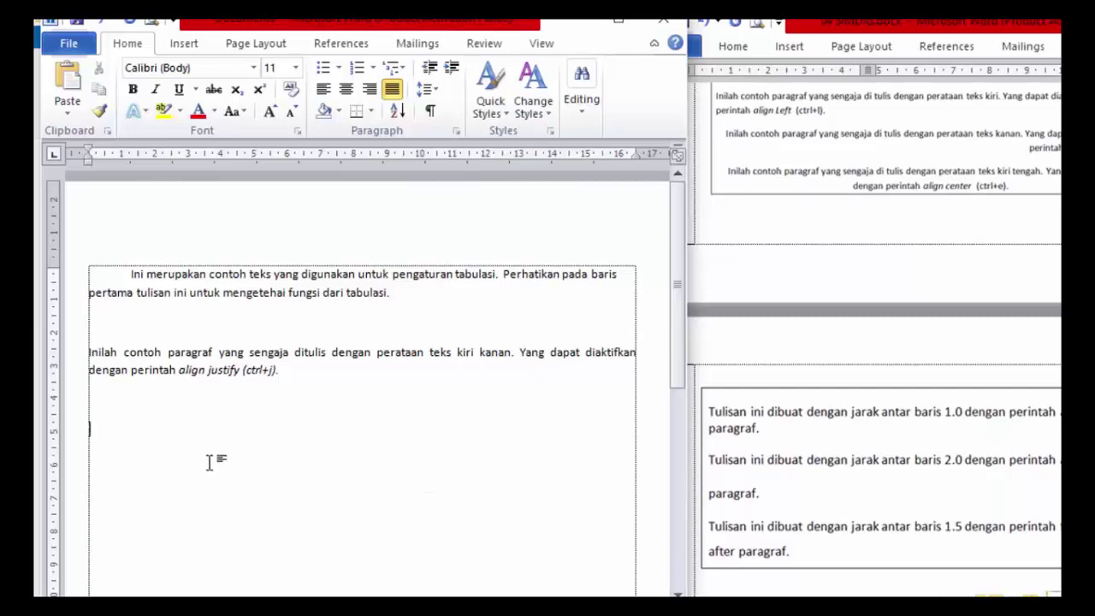
# Step: Write "Tulisan ini dibuat dengan jarak antar baris 1.0 dengan perintah" as the start of the third paragraph
pyautogui.write('tulisan ini dibuat dengan ja')
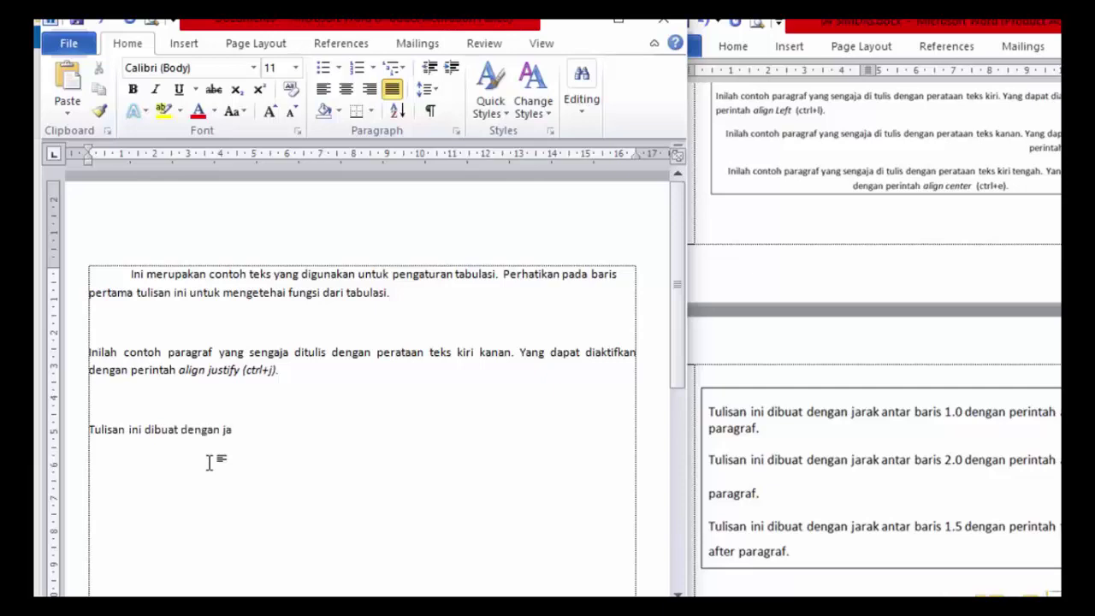
pyautogui.write('rak antar baris 1.0 drnga')
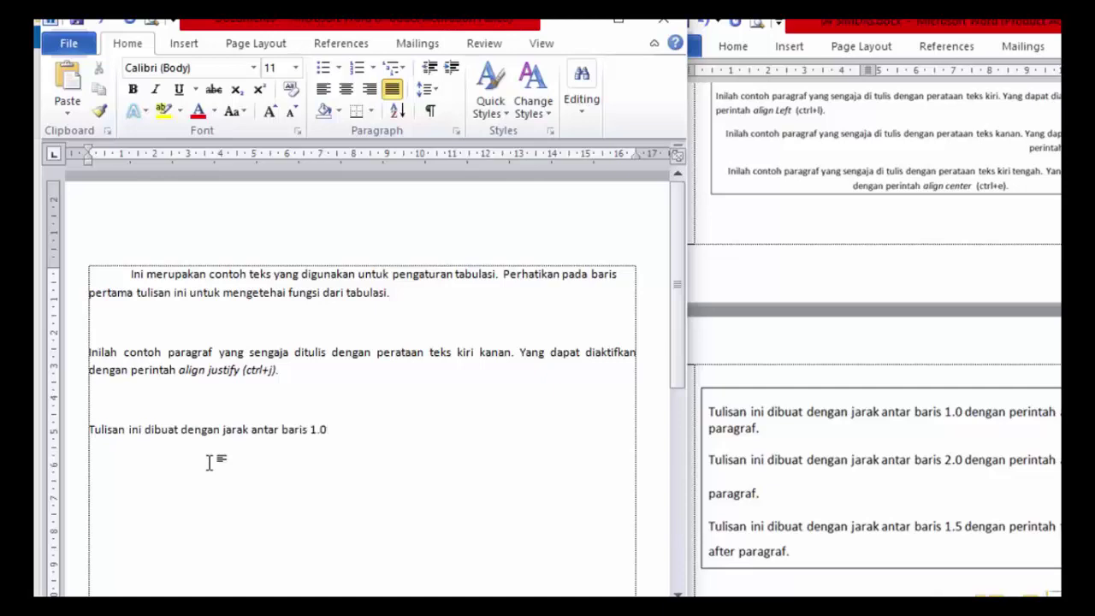
pyautogui.press('BackSpace')
pyautogui.press('BackSpace')
pyautogui.press('BackSpace')
pyautogui.press('BackSpace')
pyautogui.write('engan perintah')
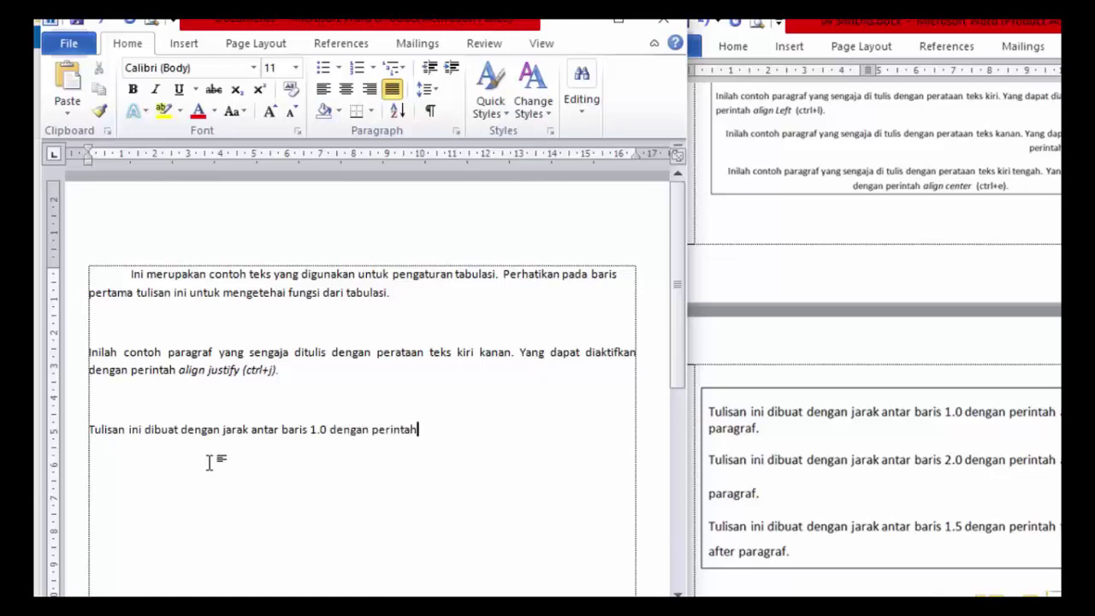
# Step: Finish the third paragraph's sentence with "add space before dan add space after paragraf."
pyautogui.write(' add space before')
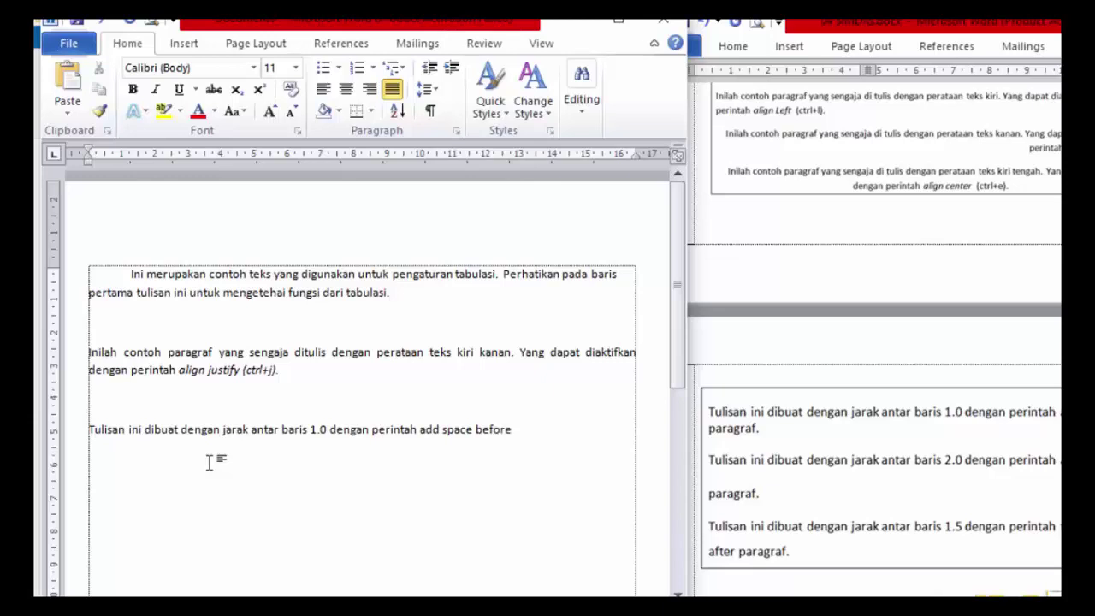
pyautogui.write(' dan add space aftr')
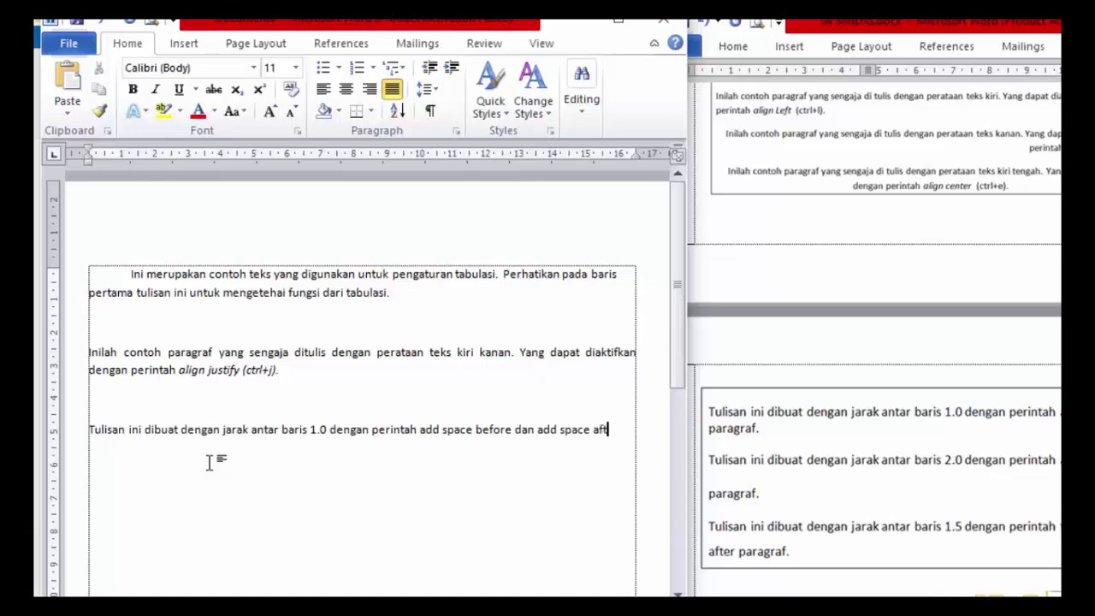
pyautogui.write('er paragraf.')
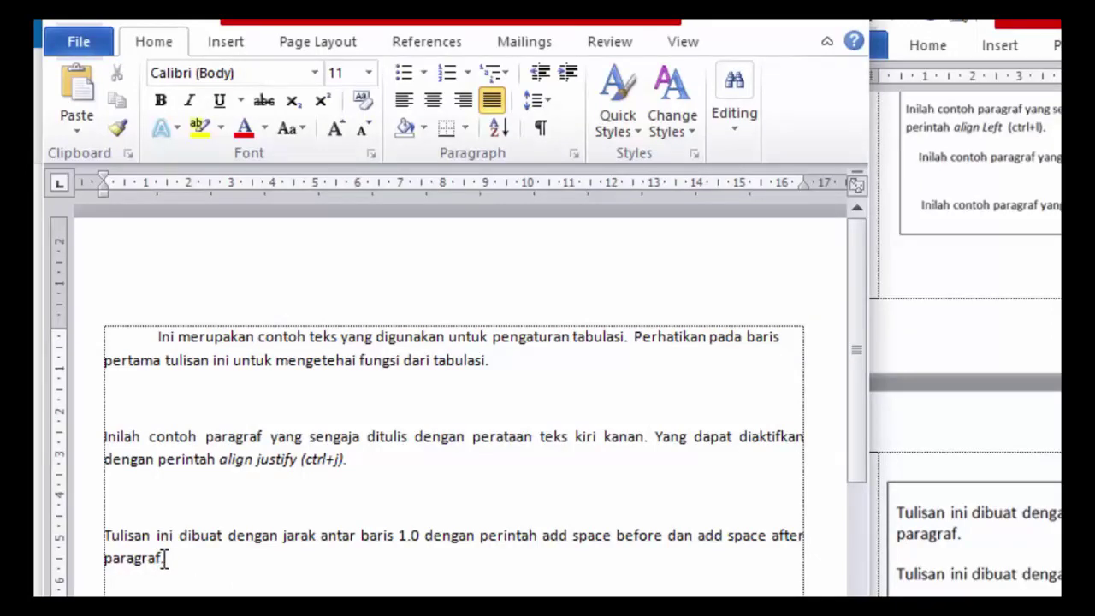
# Step: Select the paragraph beginning "Tulisan ini dibuat" and set its line spacing to 1.0
pyautogui.moveTo(161, 558); pyautogui.dragTo(112, 541)
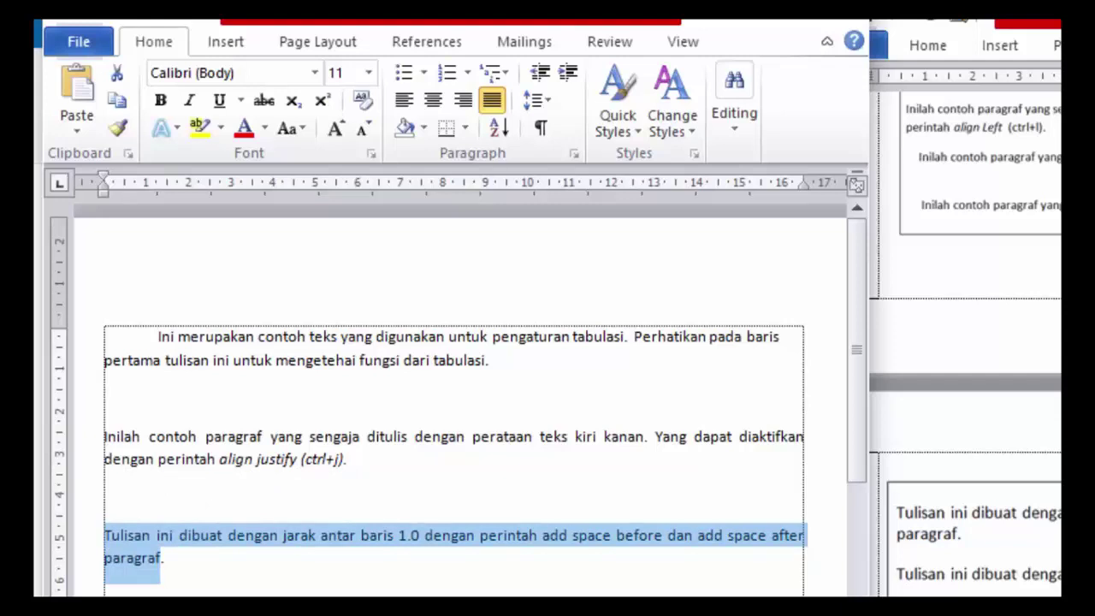
pyautogui.click(547, 101)
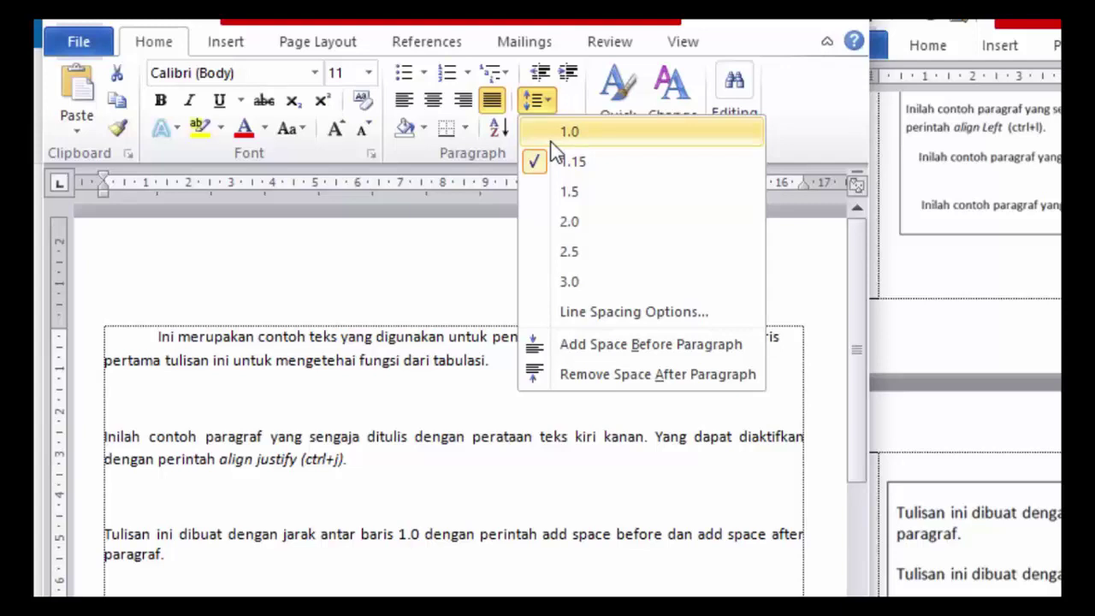
pyautogui.click(552, 142)
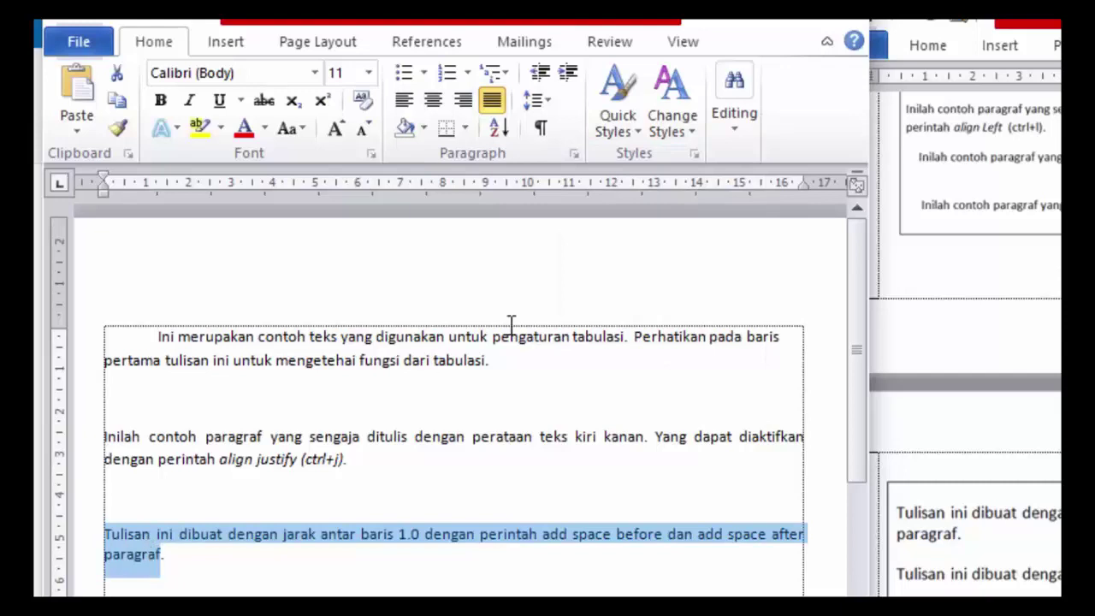
# Step: Add space before the "Tulisan ini dibuat" paragraph and clear the text selection
pyautogui.click(552, 101)
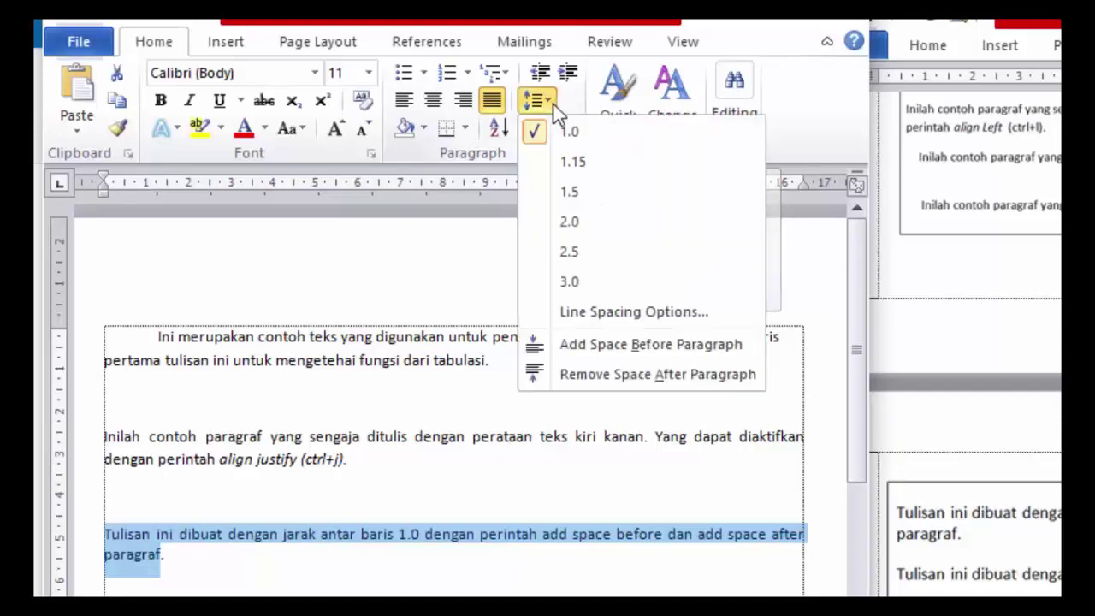
pyautogui.click(622, 346)
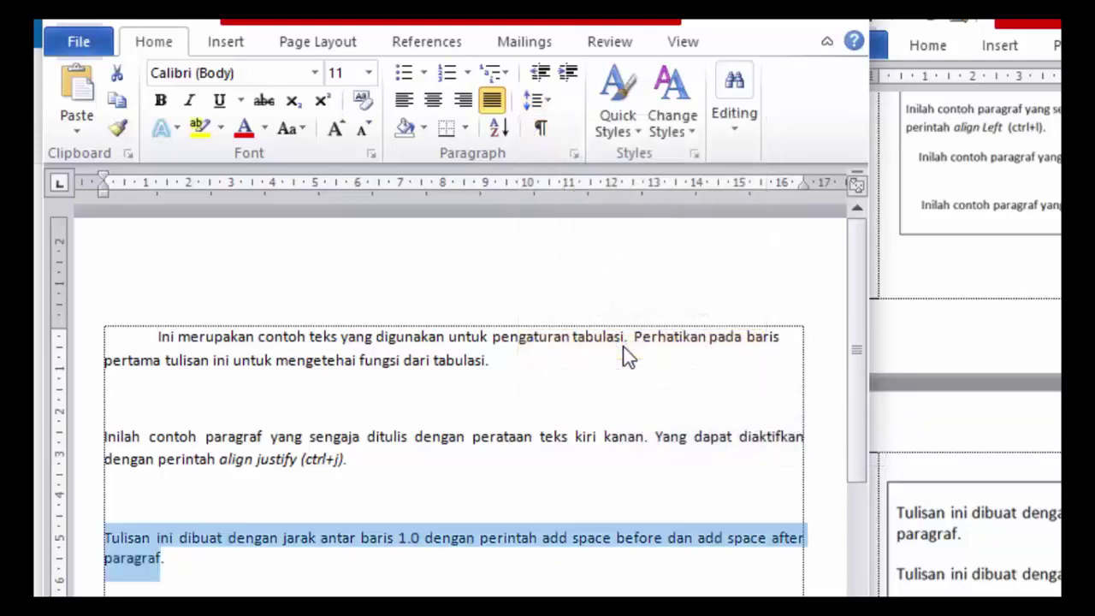
pyautogui.click(306, 584)
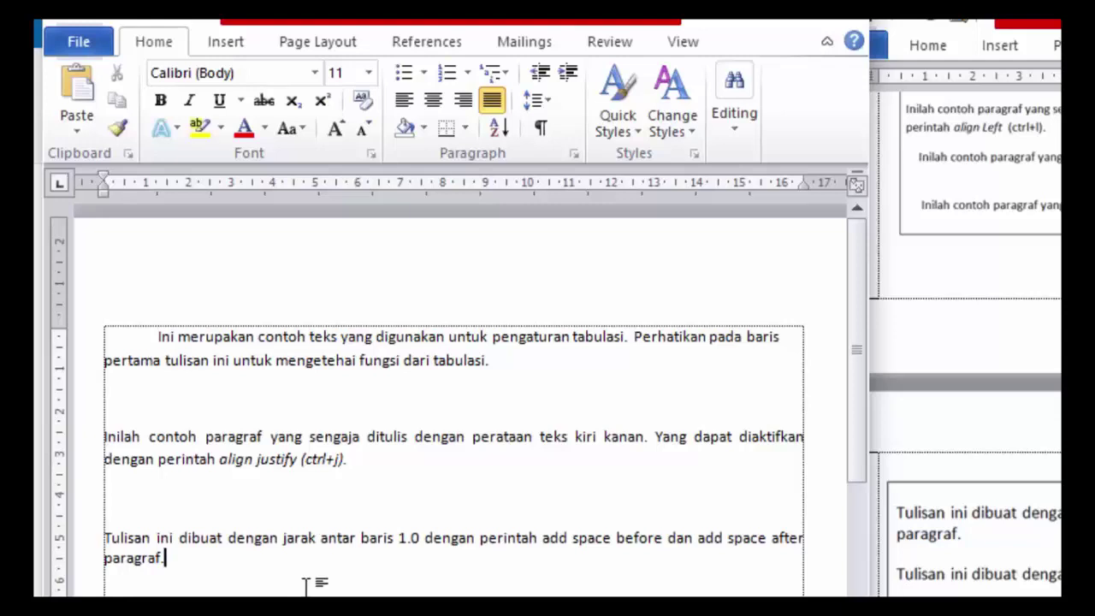
# Step: Check the line and paragraph spacing options of the third paragraph and examine the worksheet's 1.0, 2.0 and 1.5 line-spacing examples
pyautogui.click(552, 107)
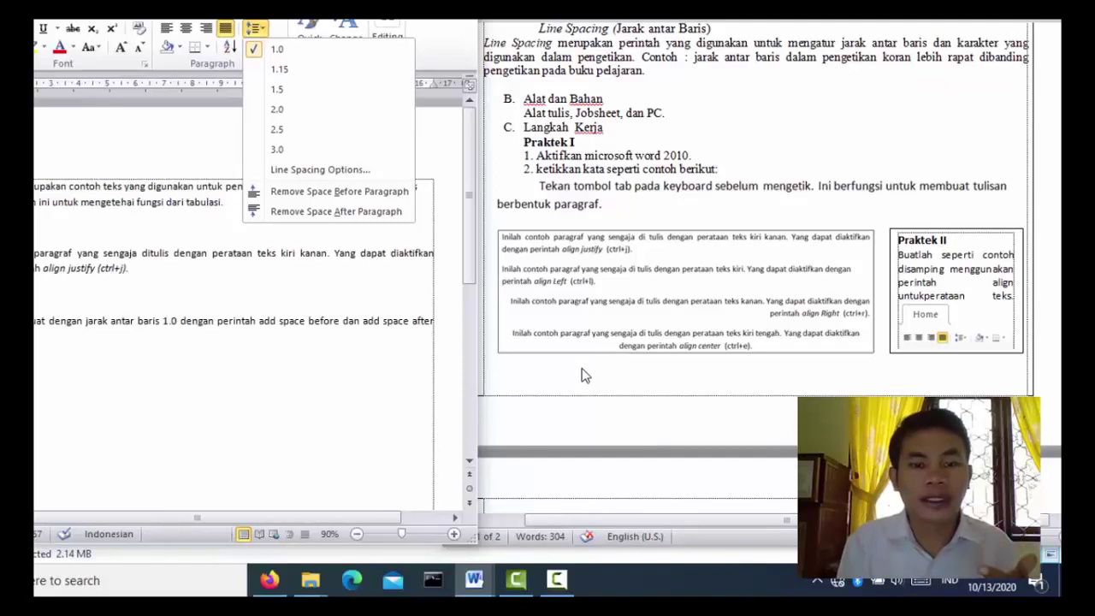
pyautogui.scroll(-1, 582, 375)
pyautogui.scroll(-5, 582, 374)
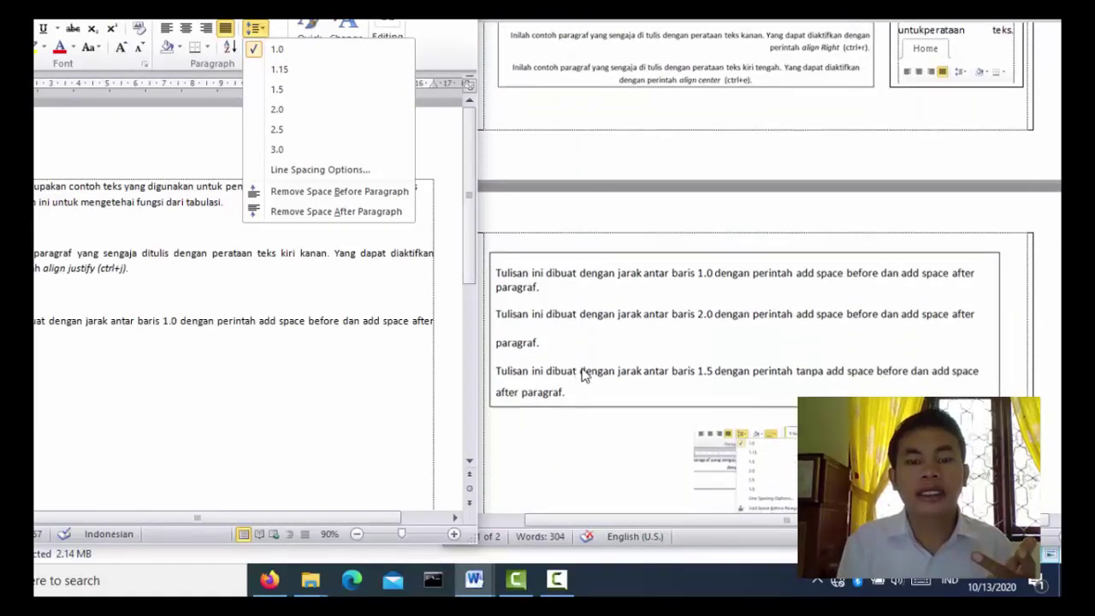